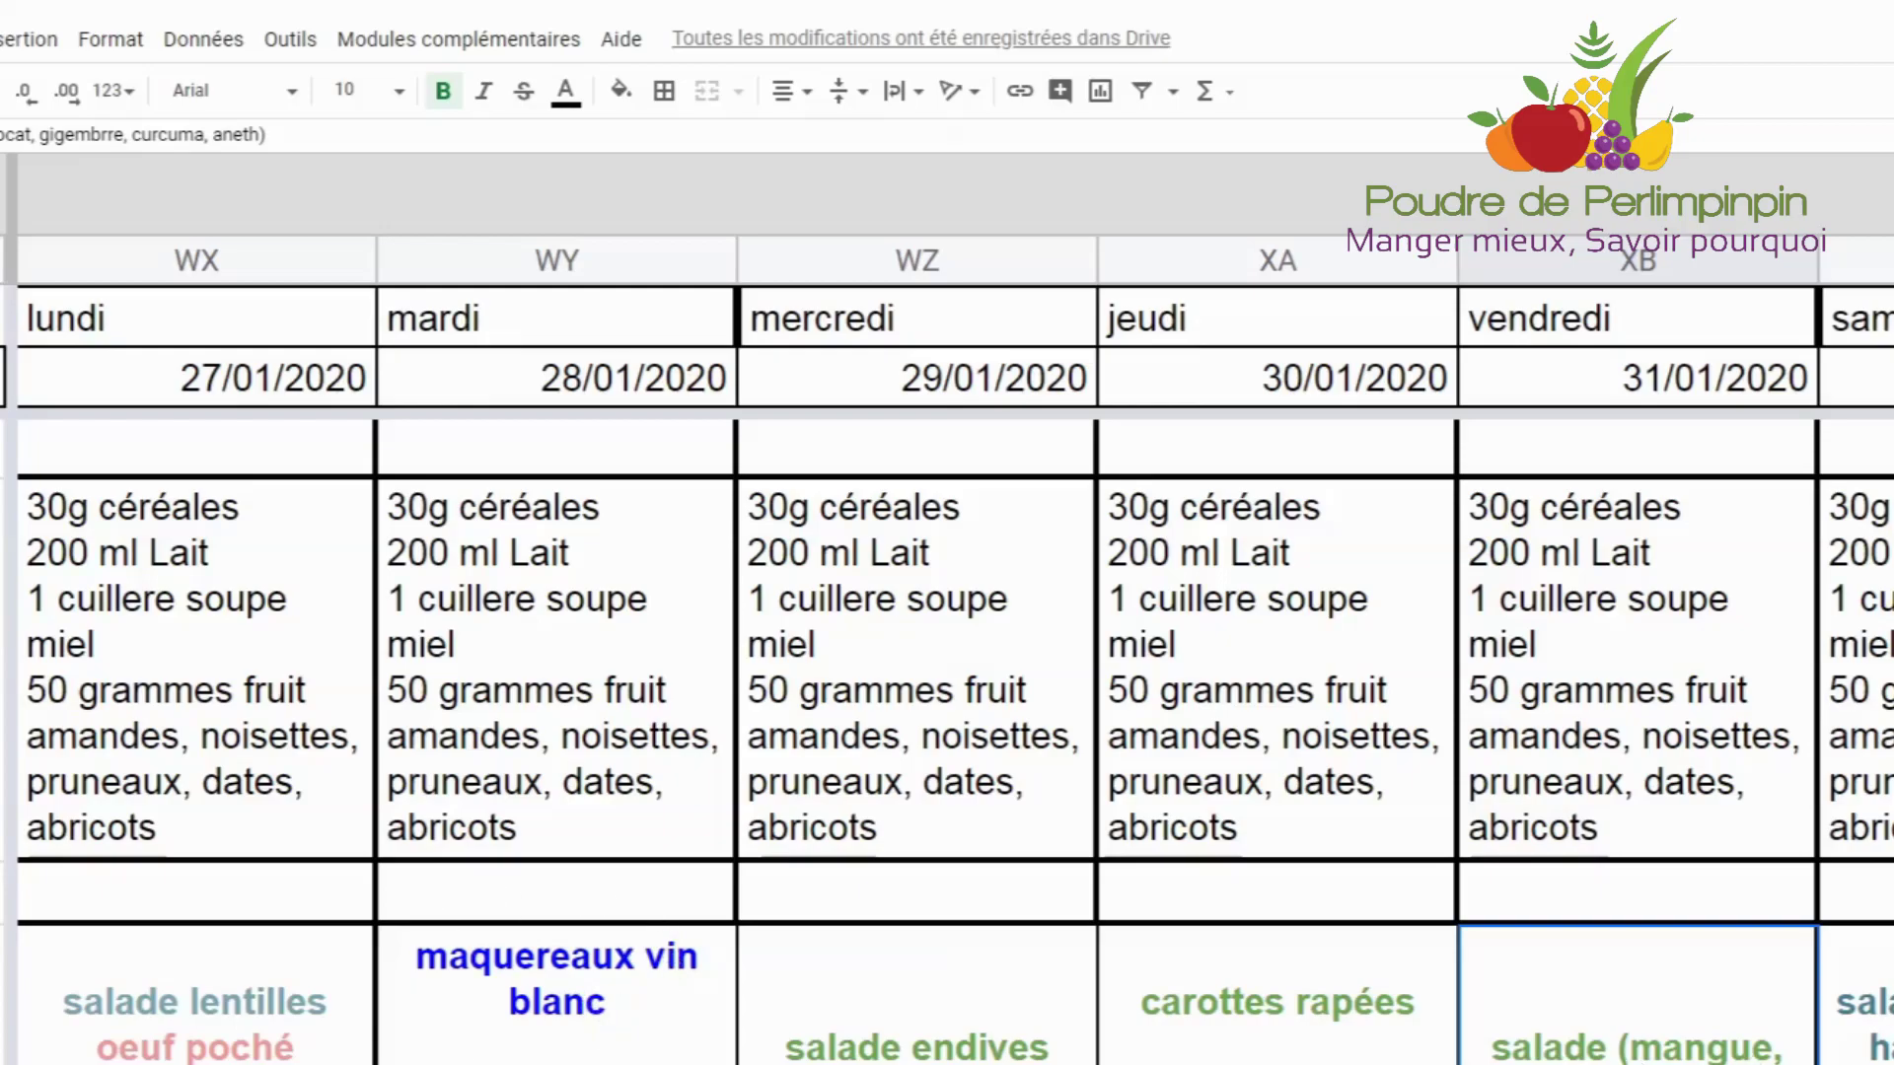
Step: Change the text colour of "riz complet" in the Friday 31/01/2020 dinner cell to dark cyan
scroll(1509, 1035, down, 5)
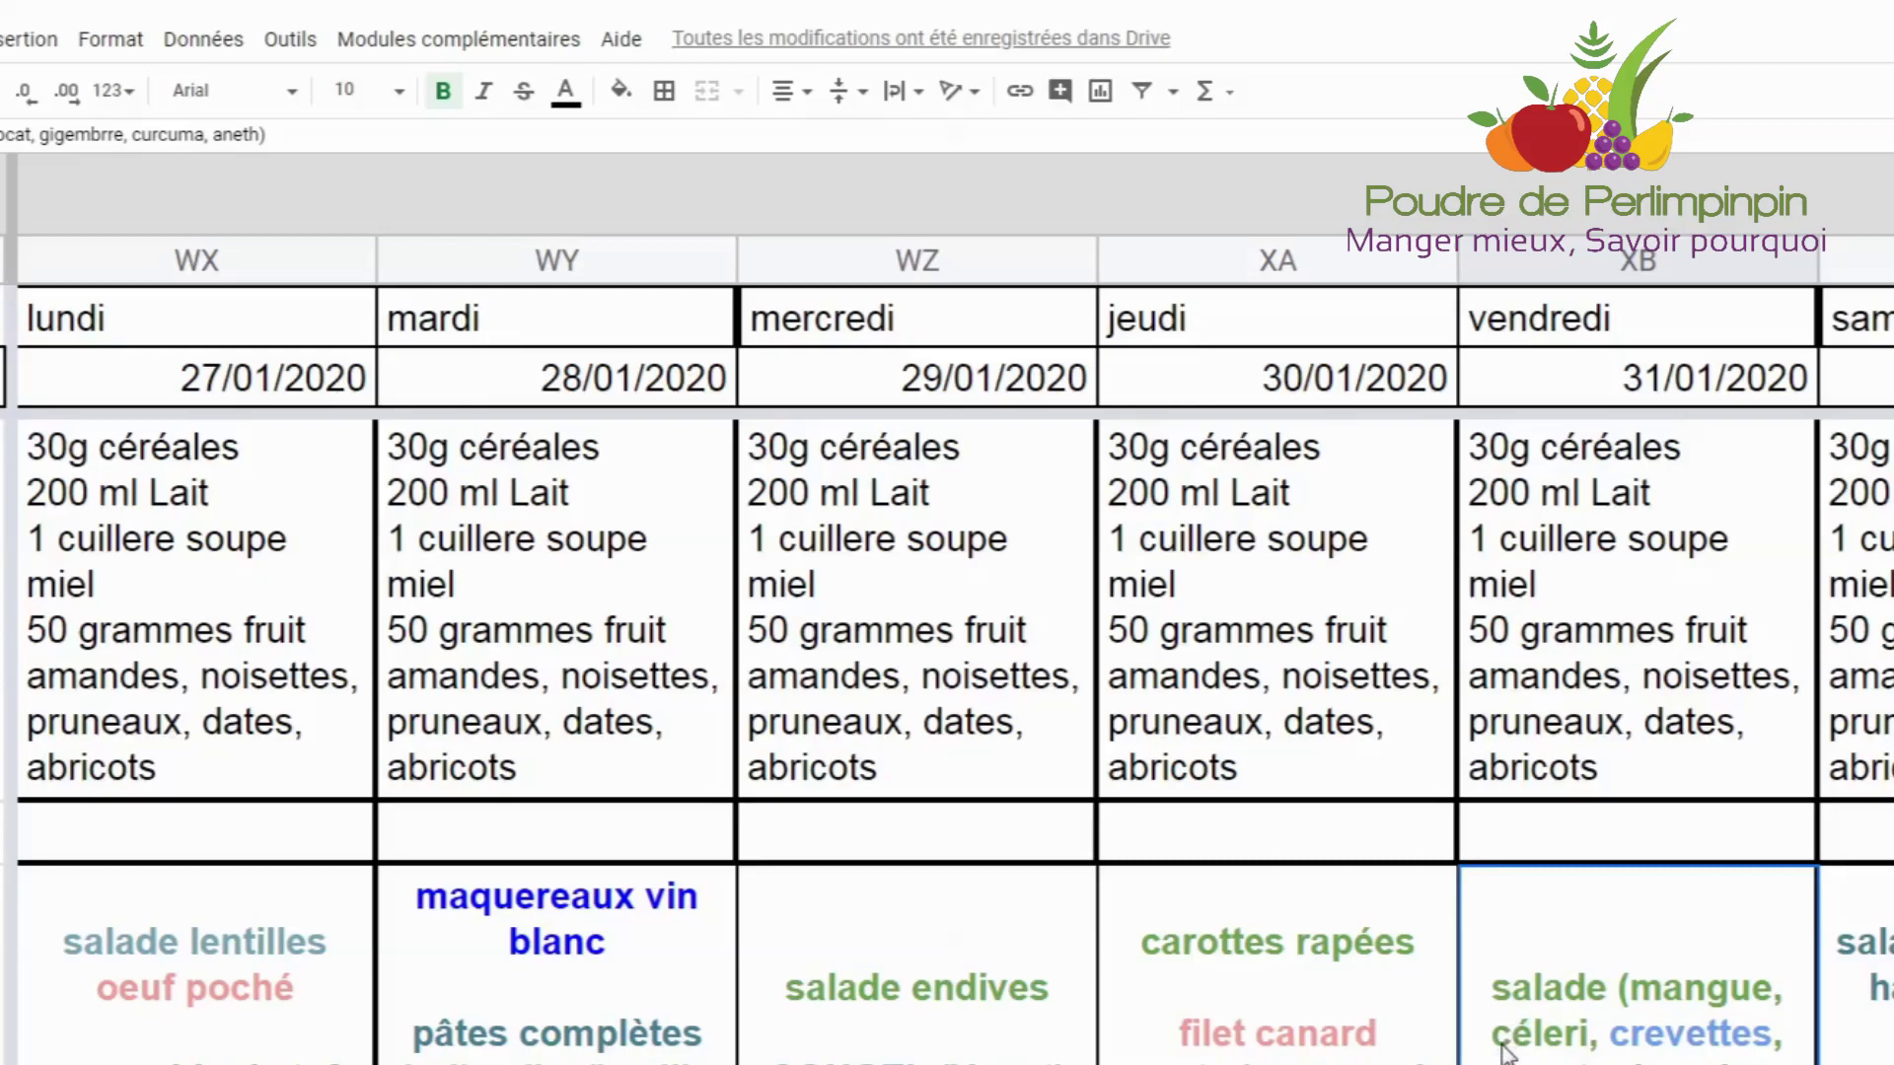
scroll(1509, 1055, up, 5)
scroll(1749, 1006, down, 2)
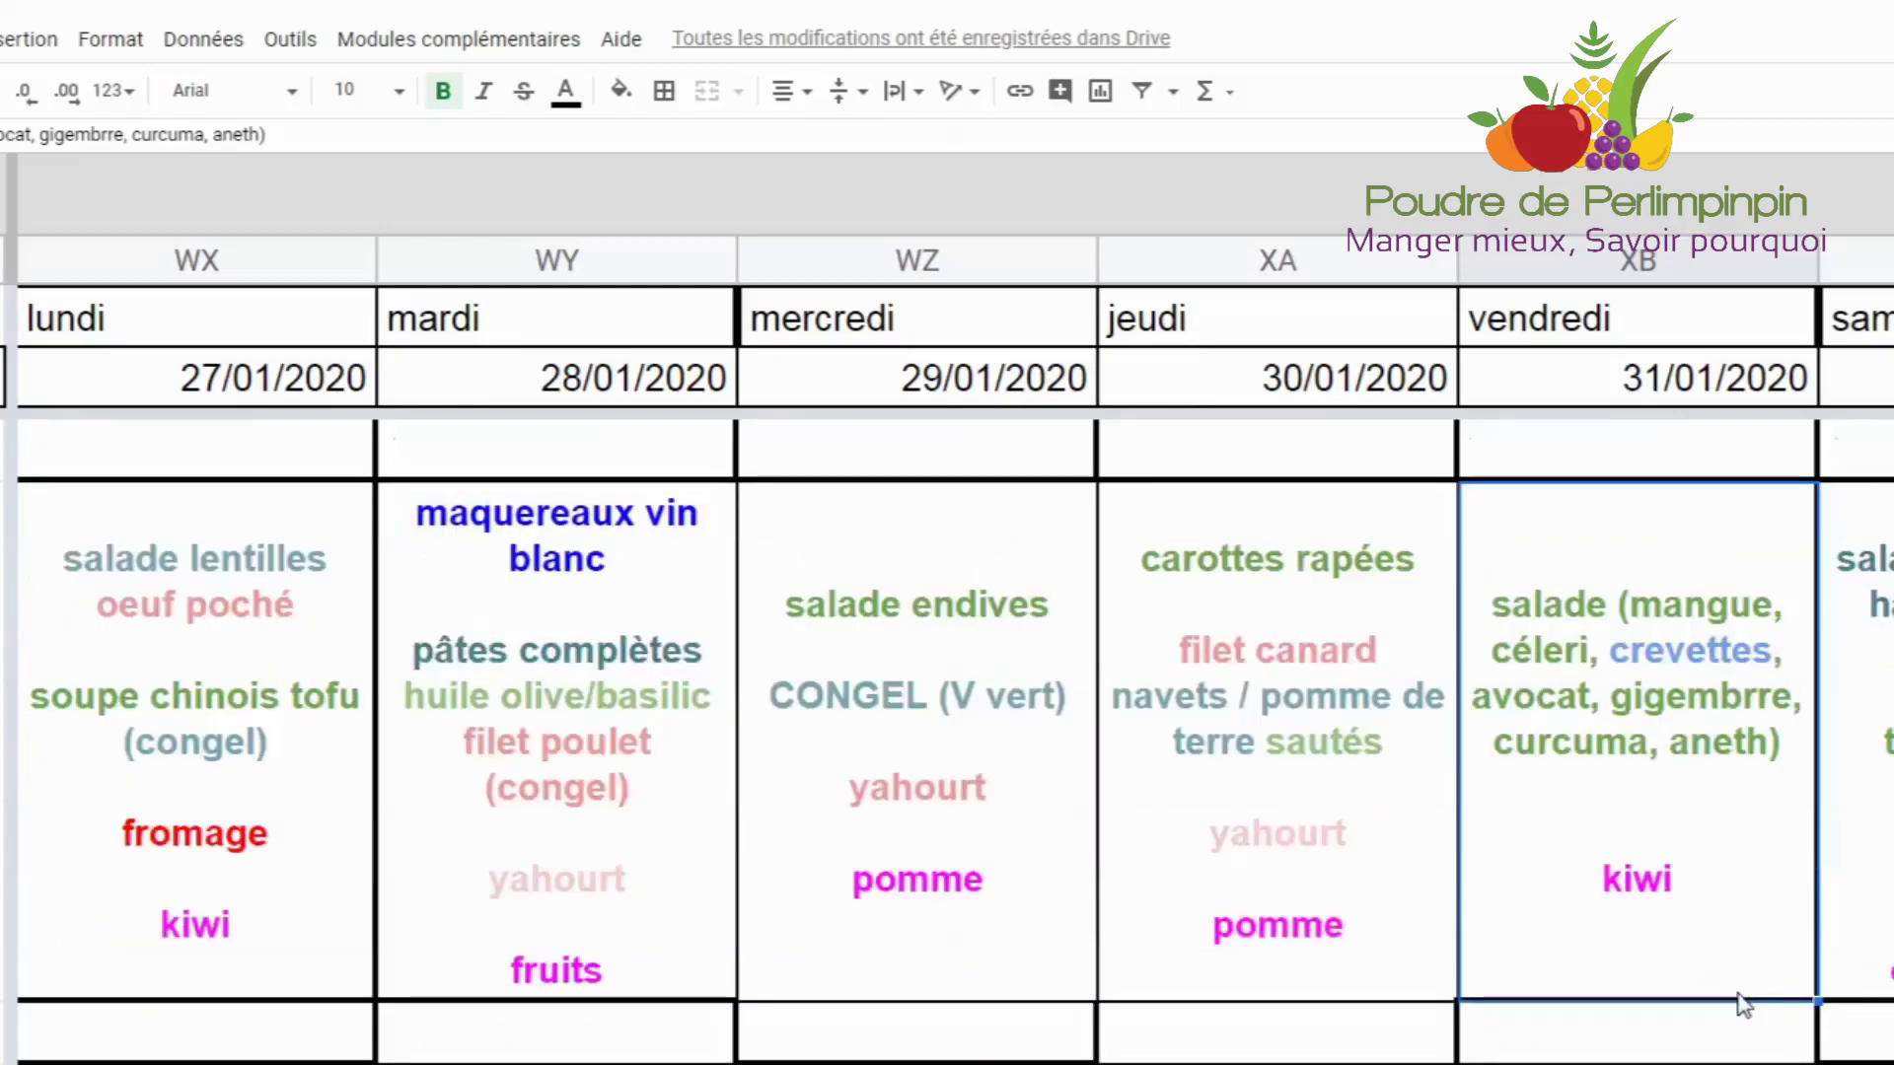
scroll(1729, 837, down, 1)
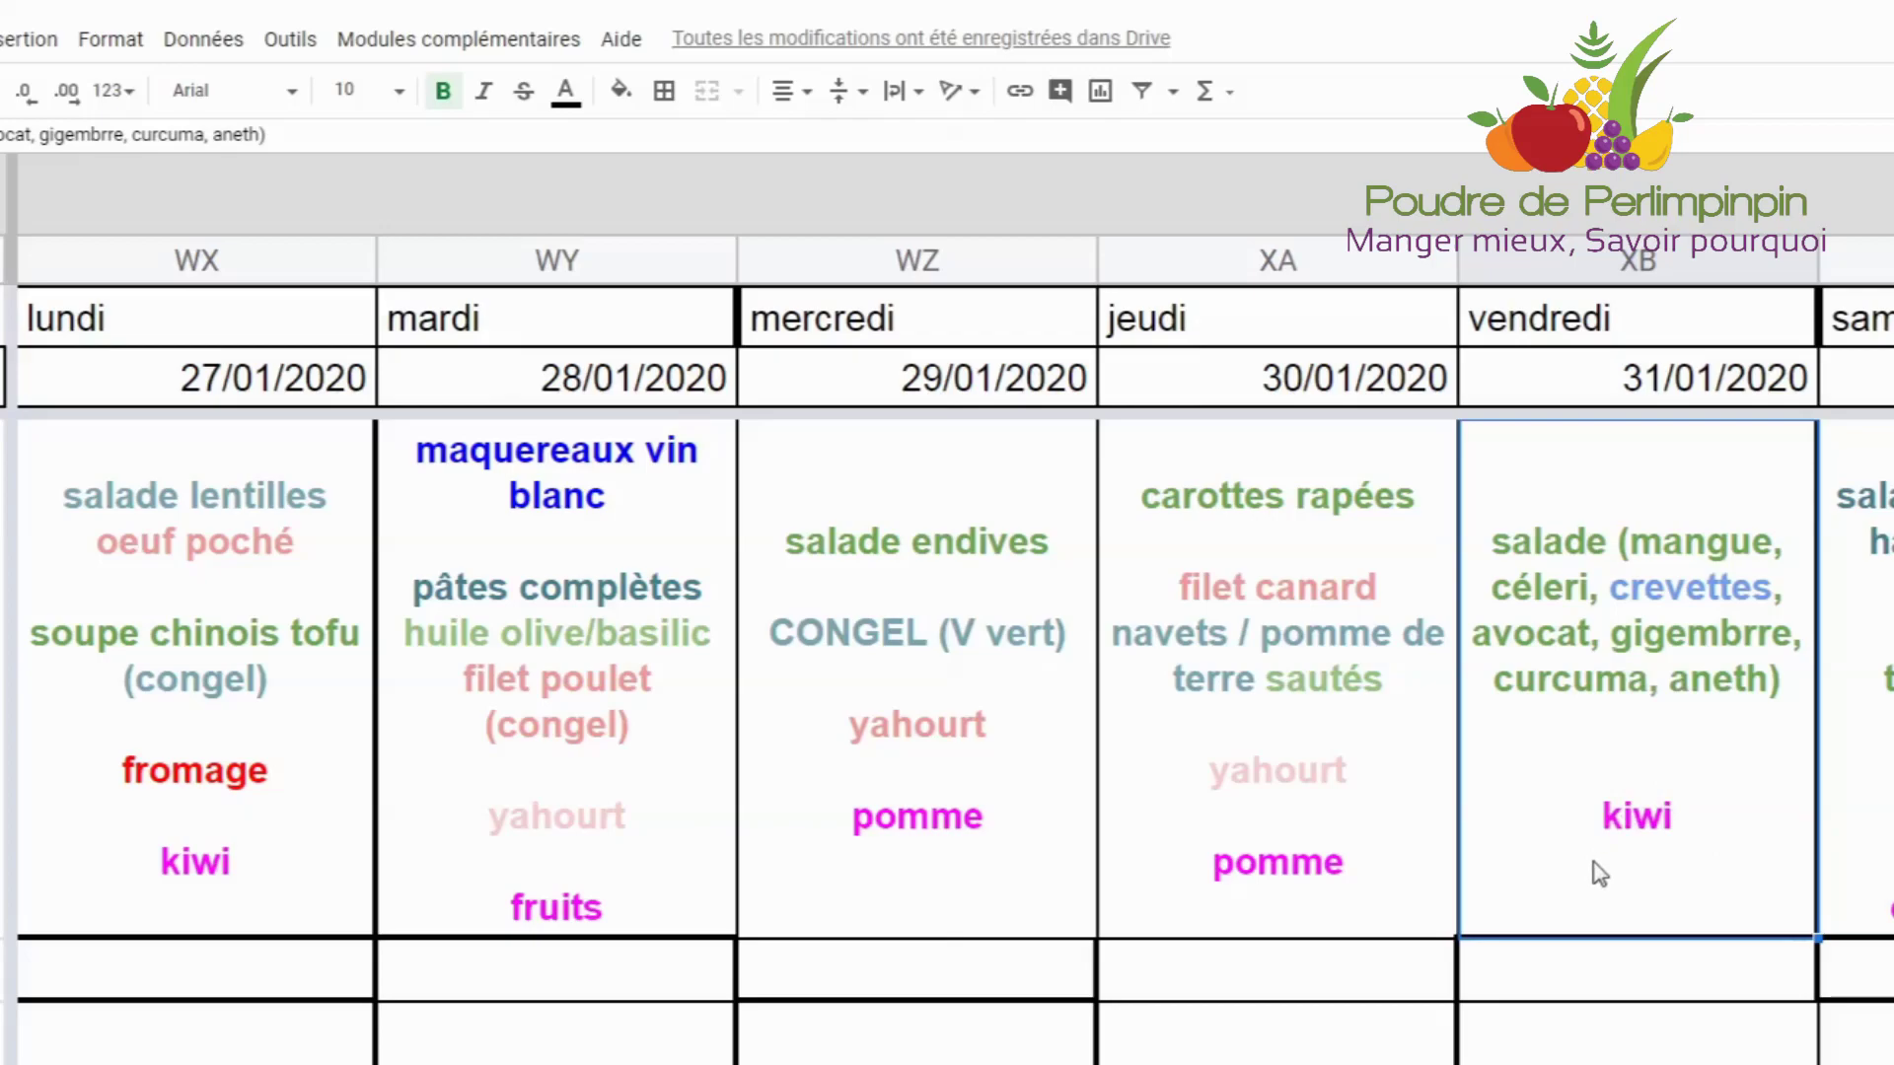
scroll(1622, 789, down, 3)
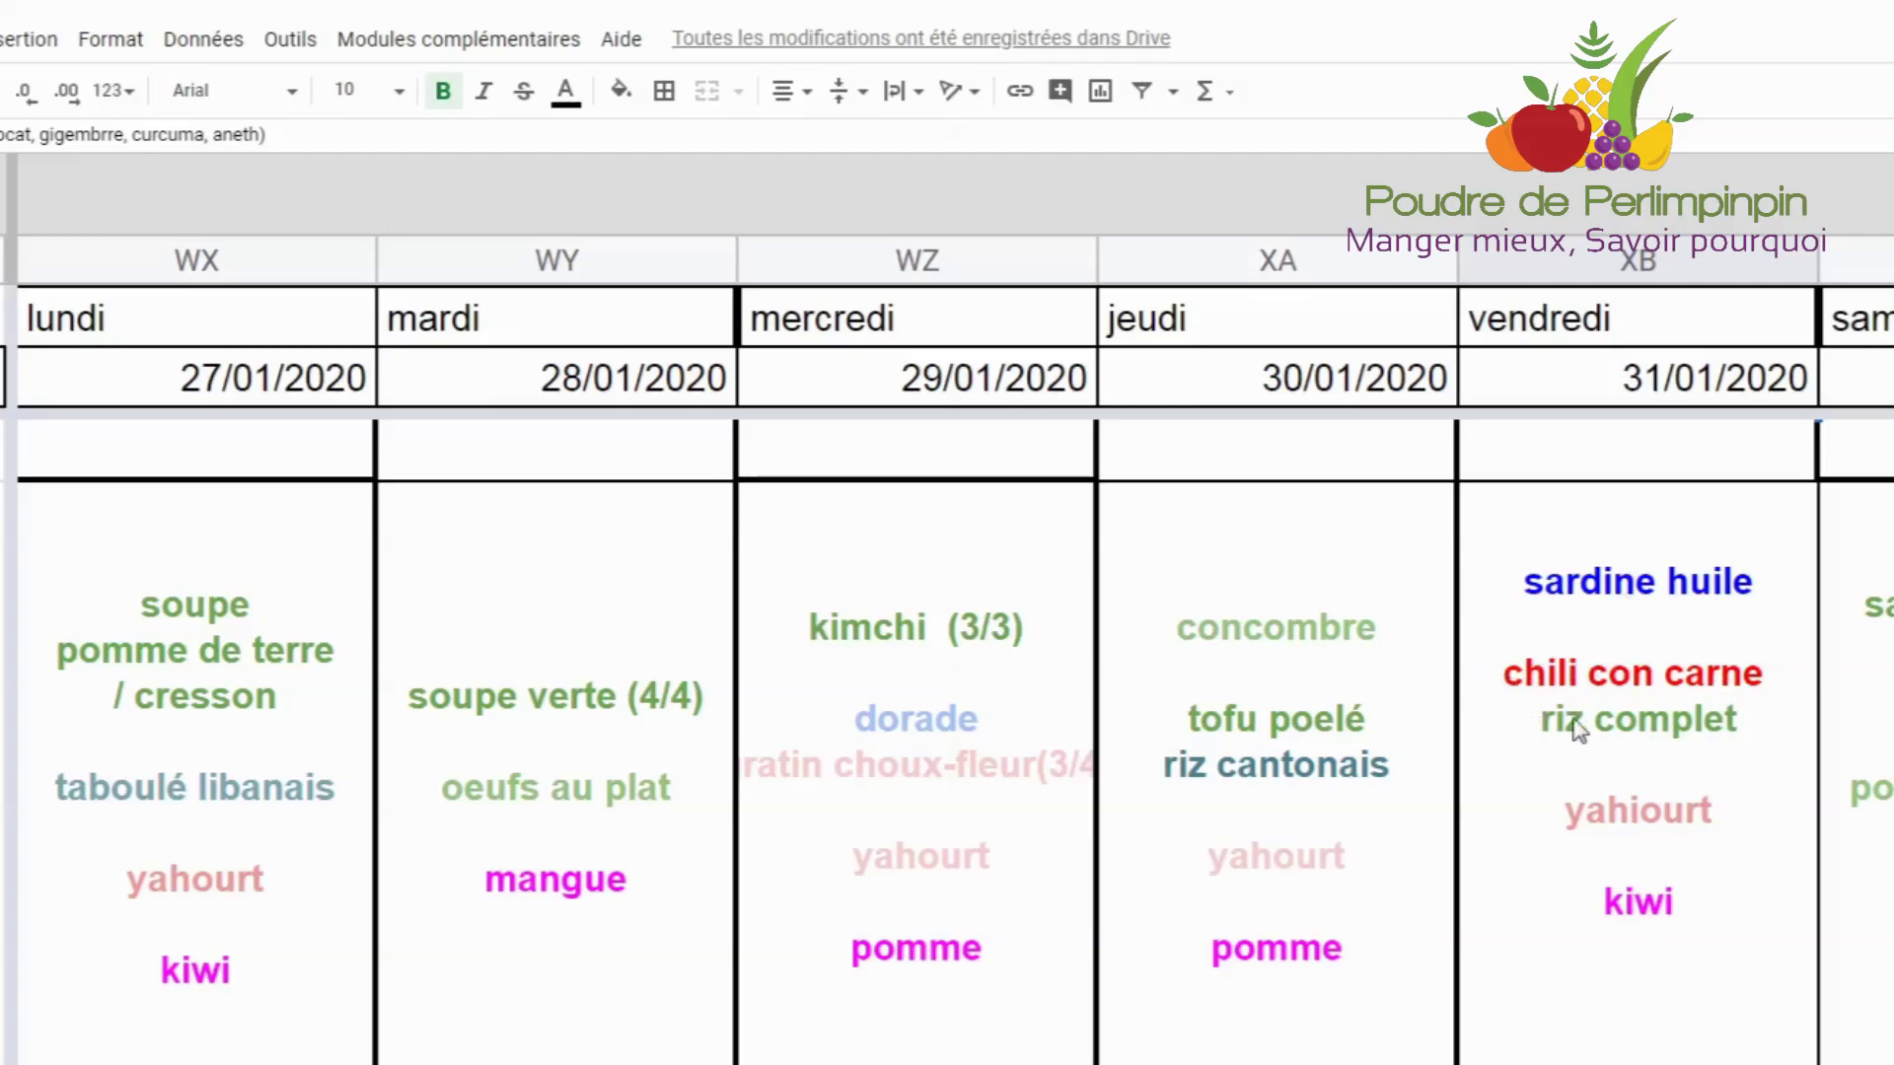
click(1637, 730)
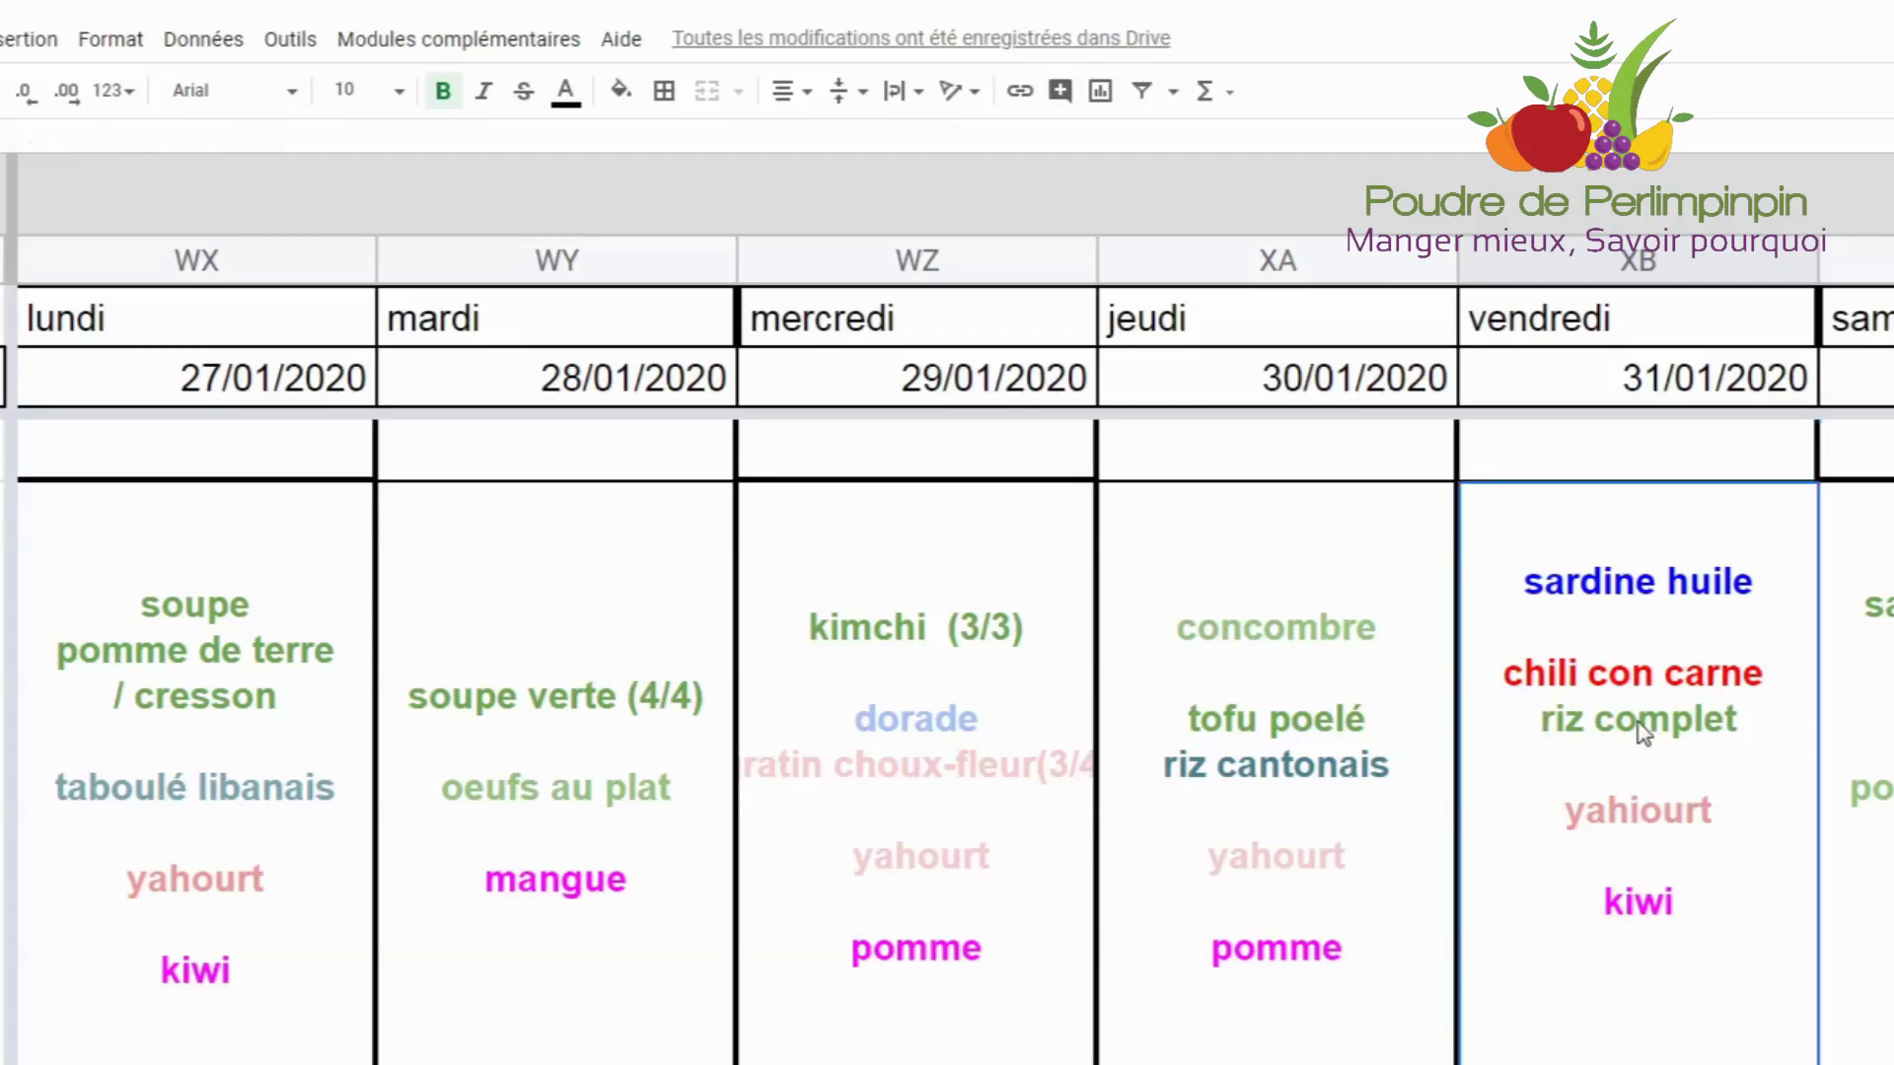
double_click(1638, 728)
drag(1737, 641, 1498, 641)
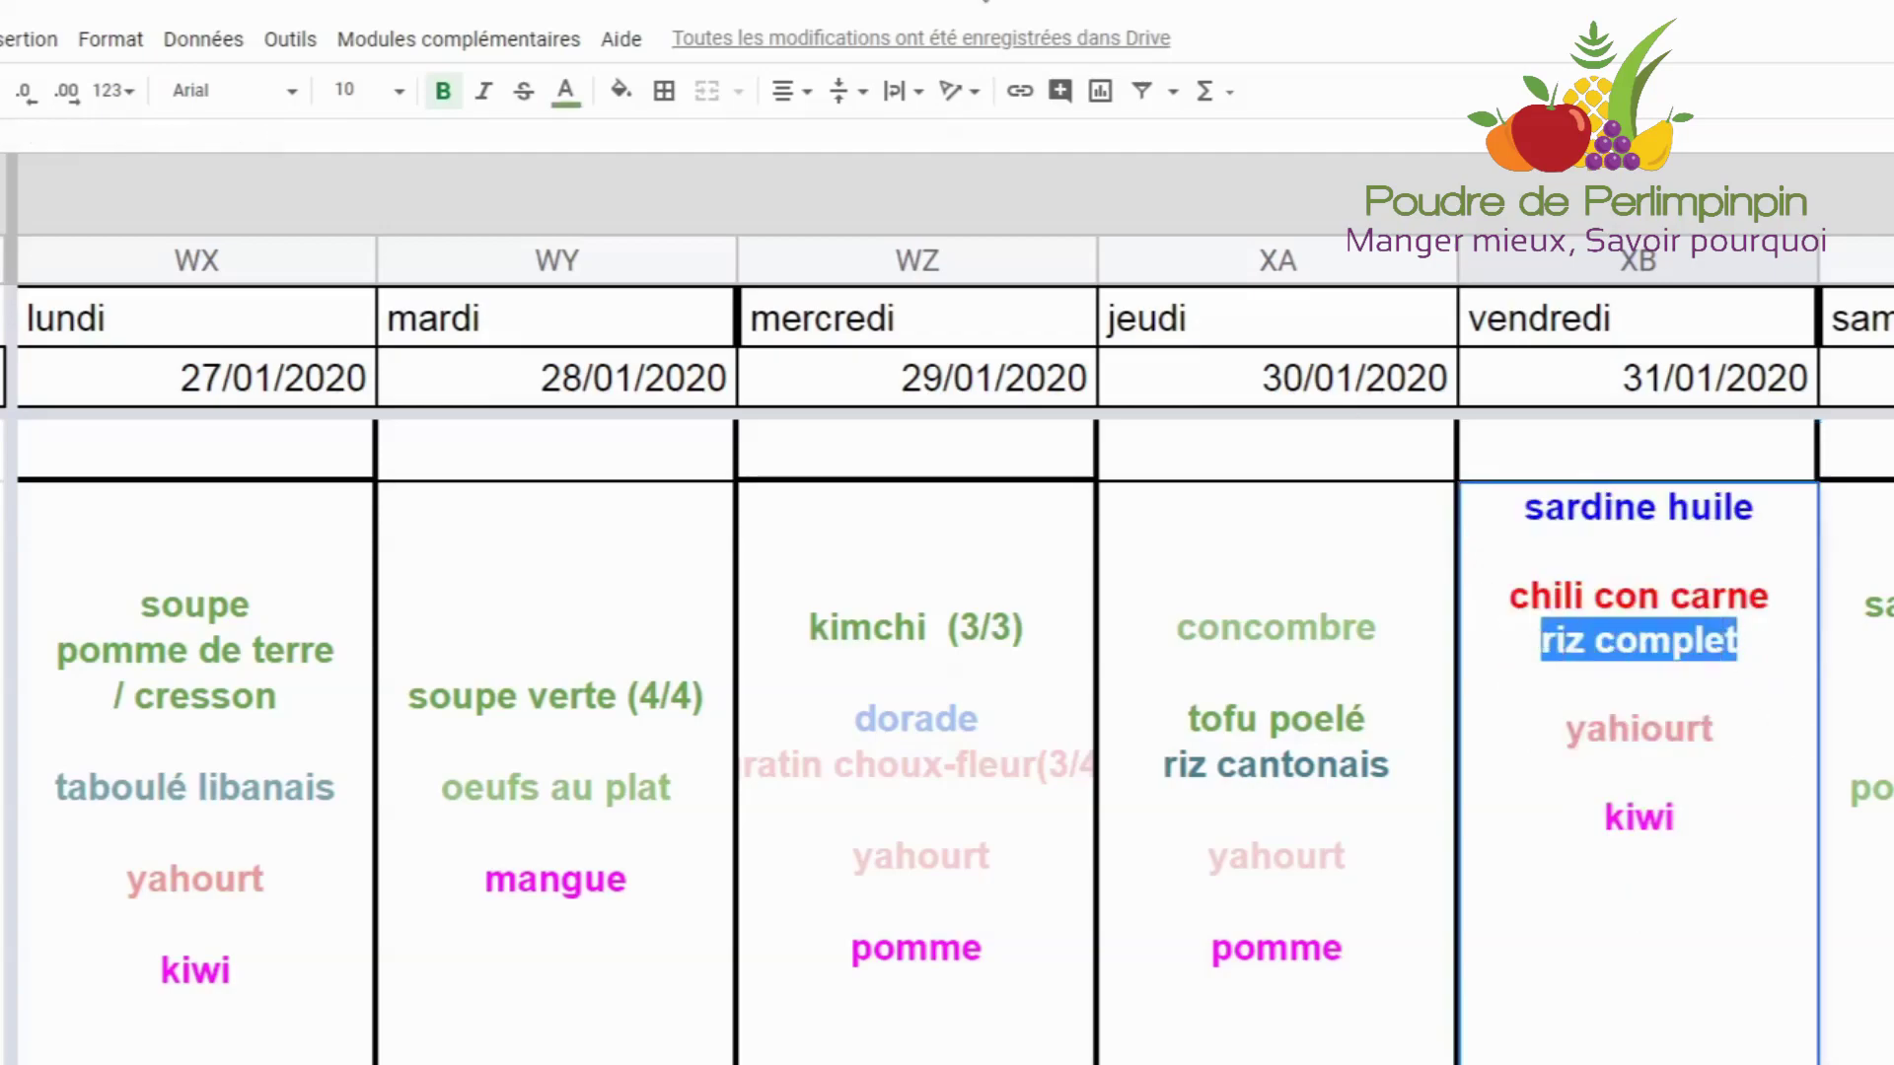
click(565, 90)
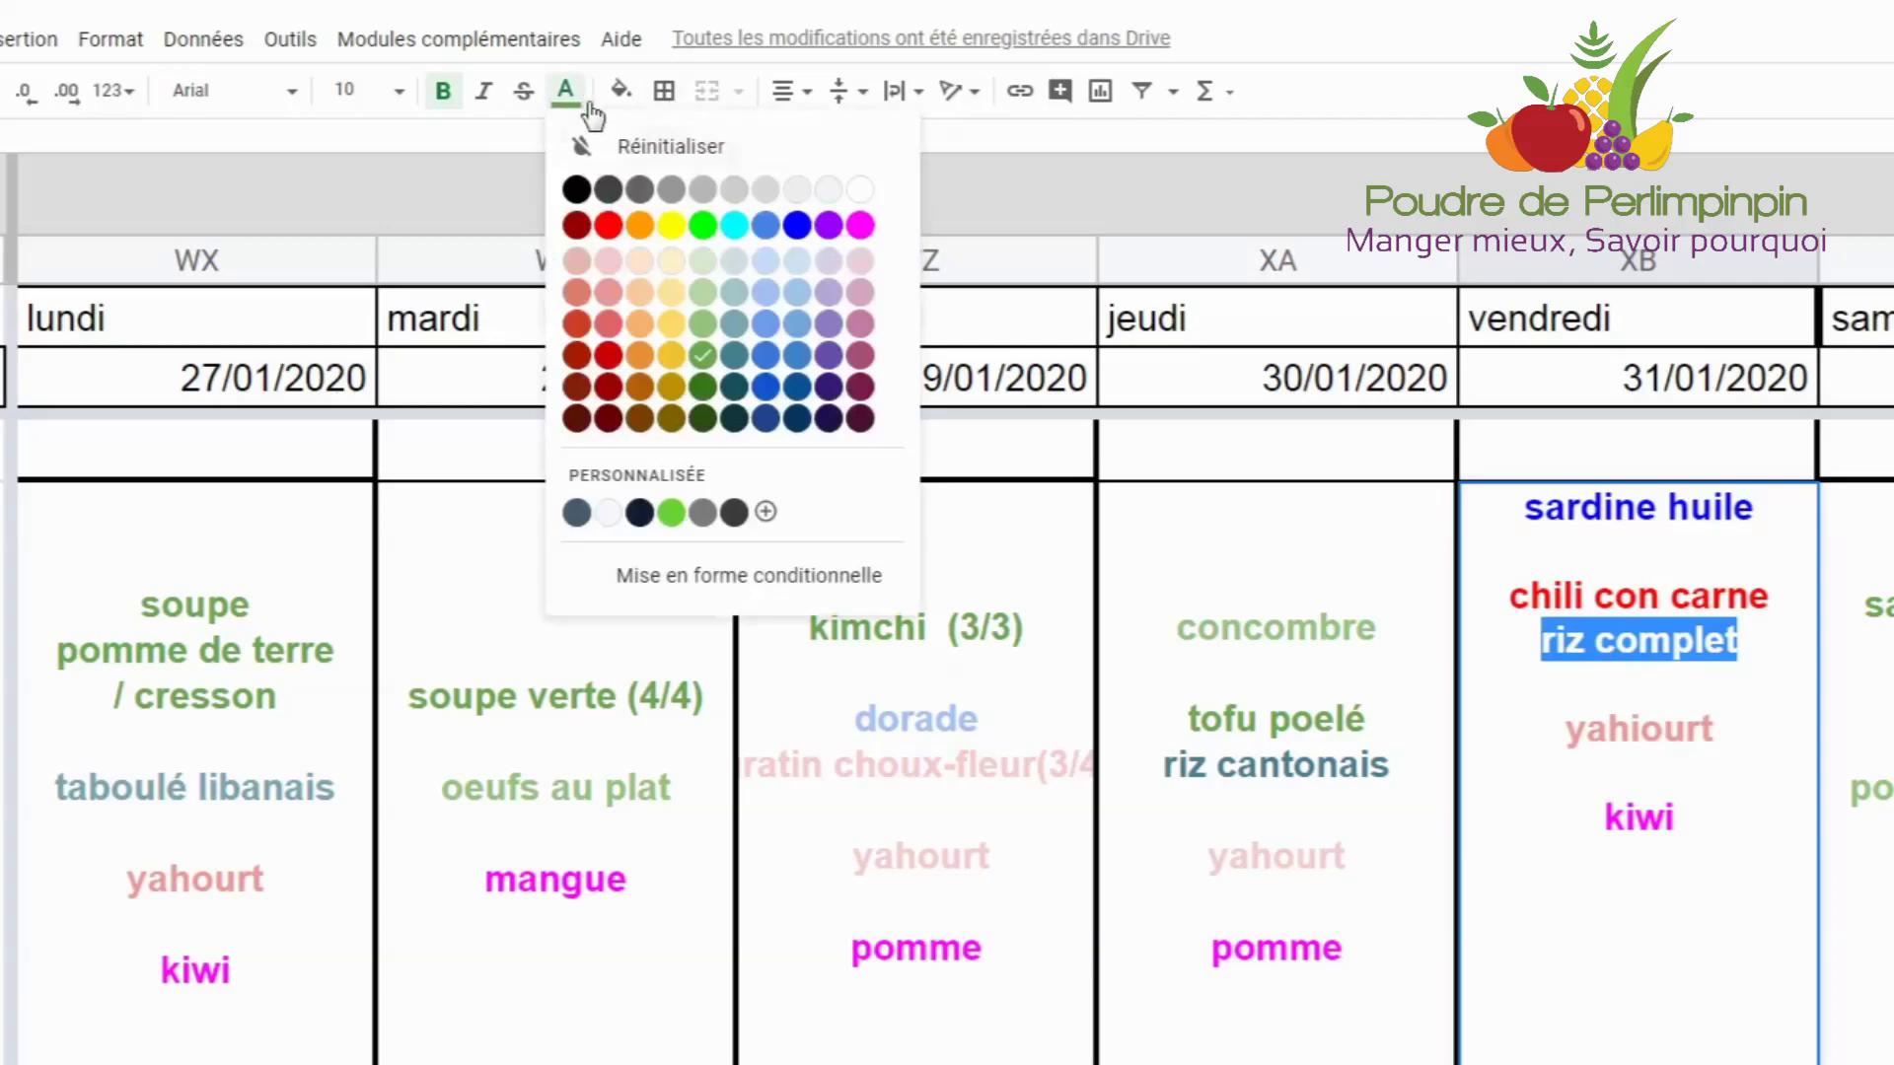
click(729, 357)
click(1721, 950)
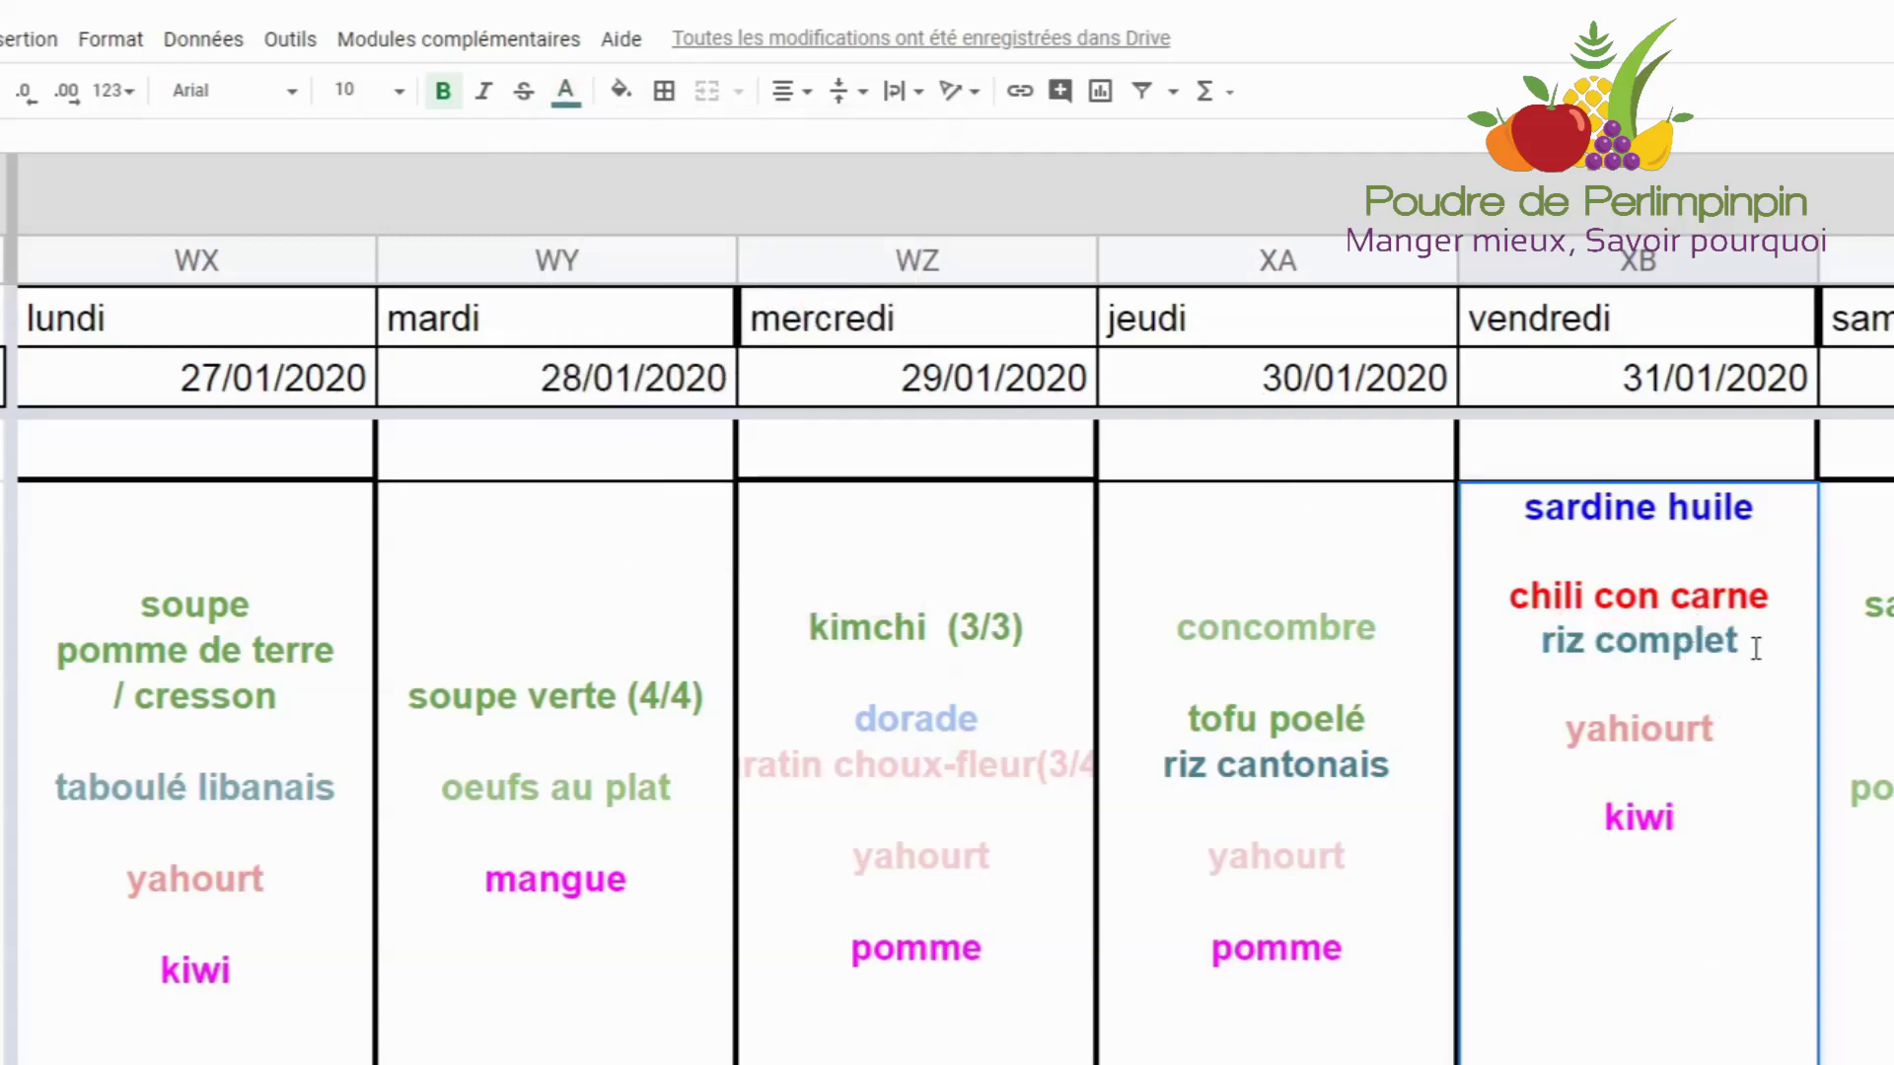
Step: Correct the spelling of the yogurt entry to "yahourt" in the Friday 31/01/2020 dinner cell
click(1639, 730)
key(BackSpace)
click(1665, 873)
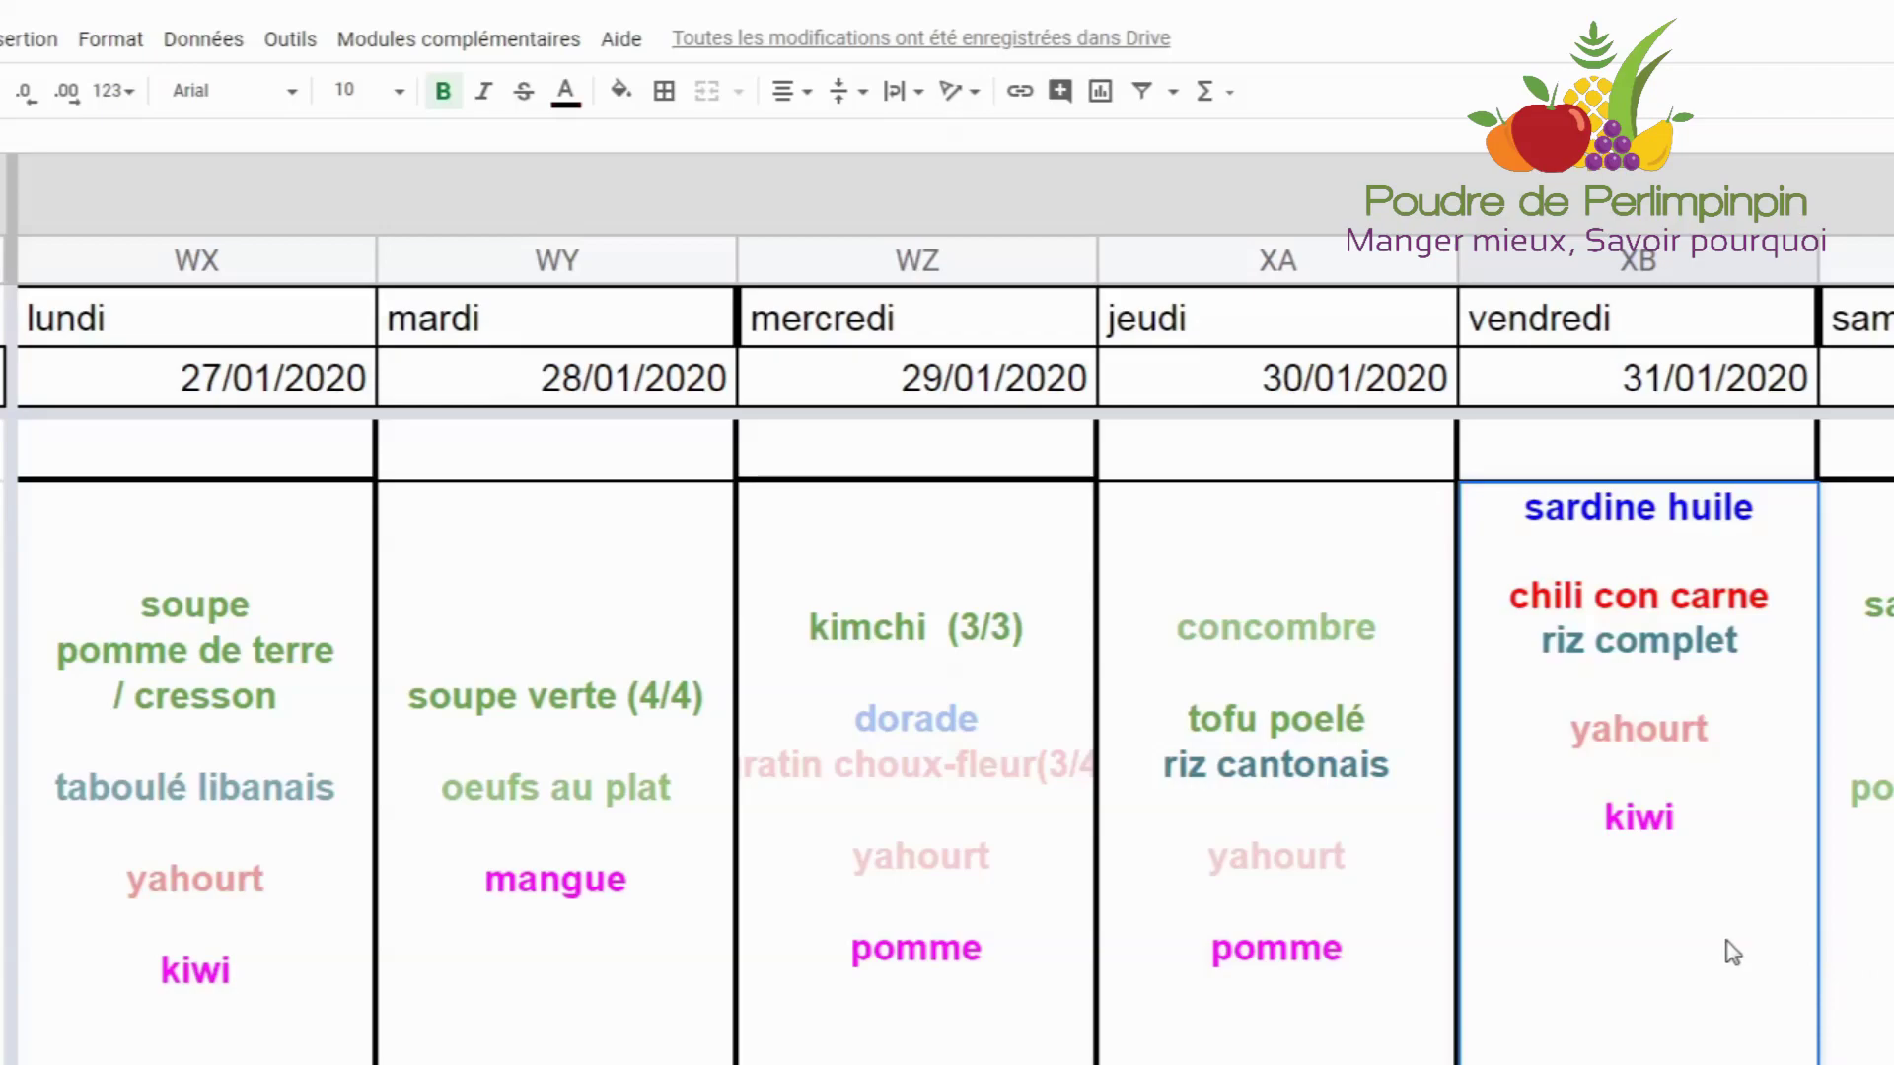
click(1345, 910)
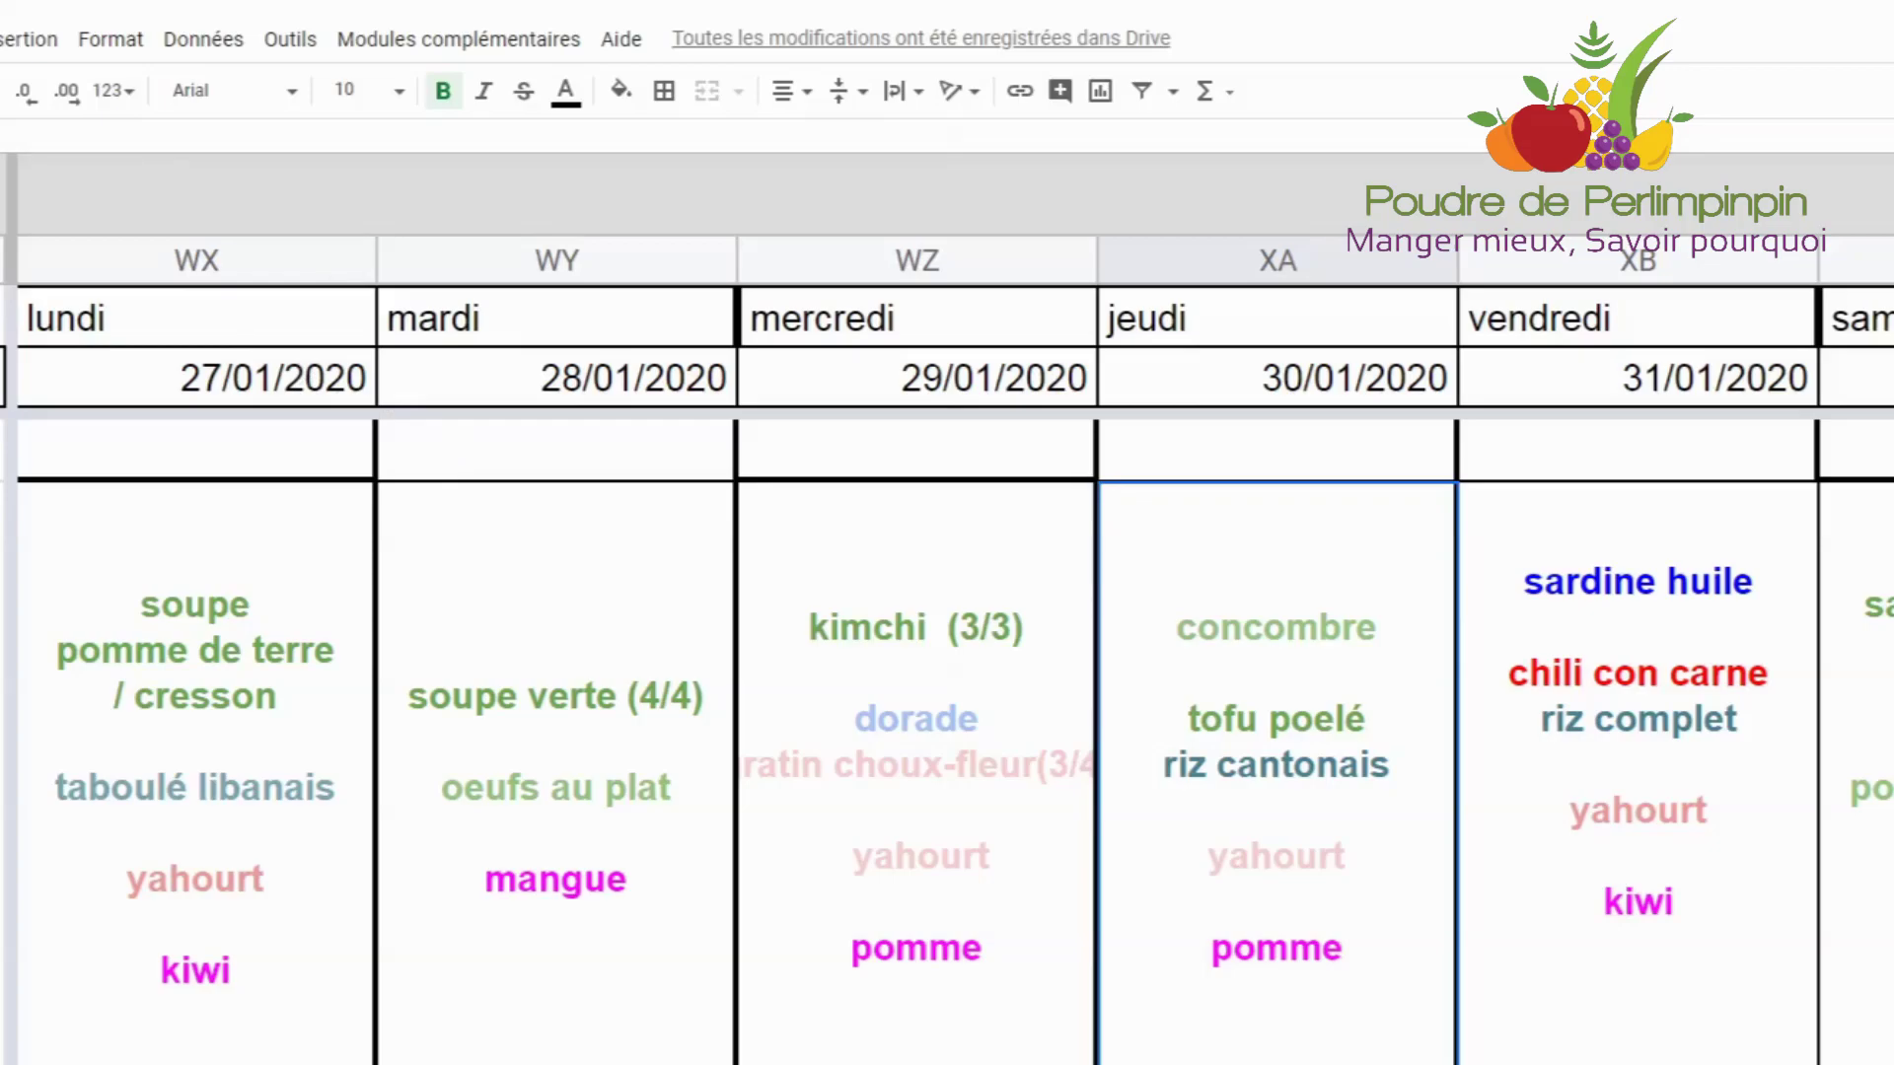
Step: Enter the Sunday 02/02/2020 lunch: salde d'endives huile noix, conté, vinaigre cidre, cuisse poulet (CONGEL), haricots verts, ail, persil, Yahourt, Clémentines
scroll(1652, 656, down, 5)
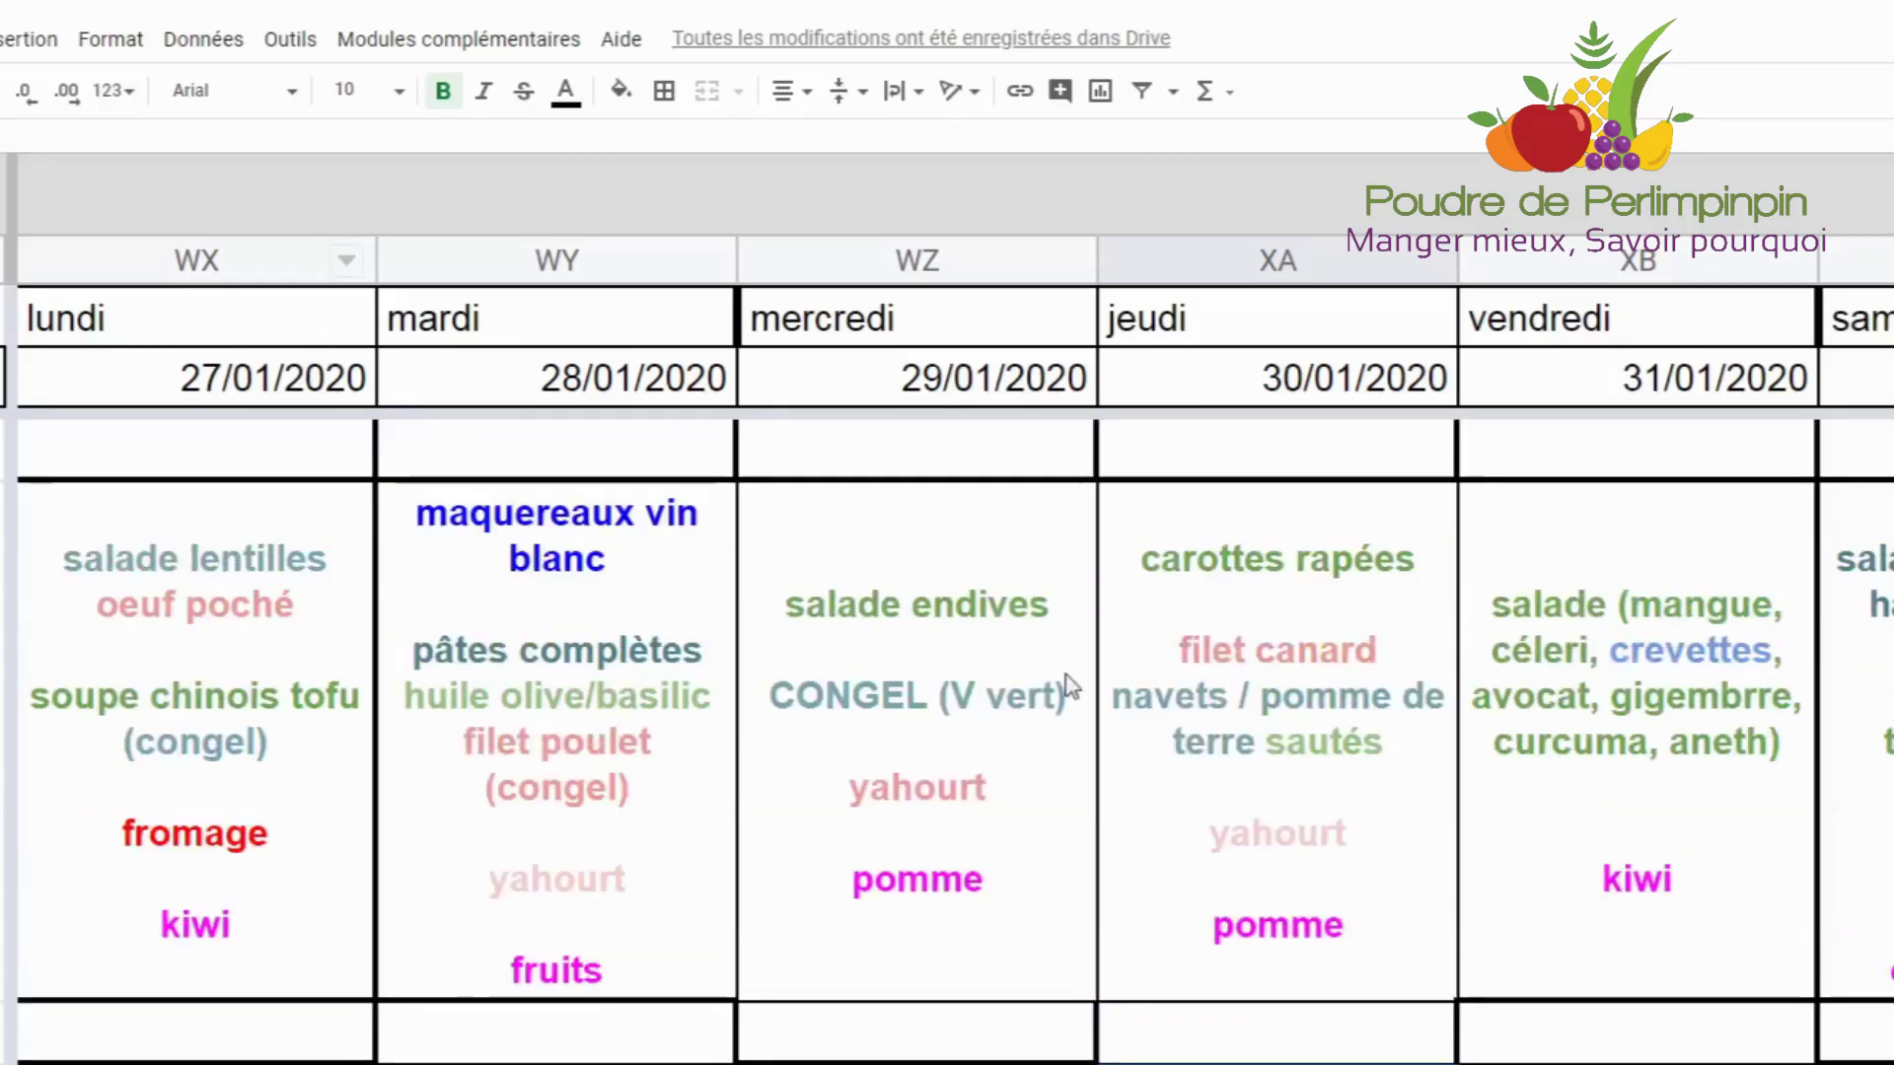
scroll(970, 653, down, 3)
scroll(970, 653, up, 6)
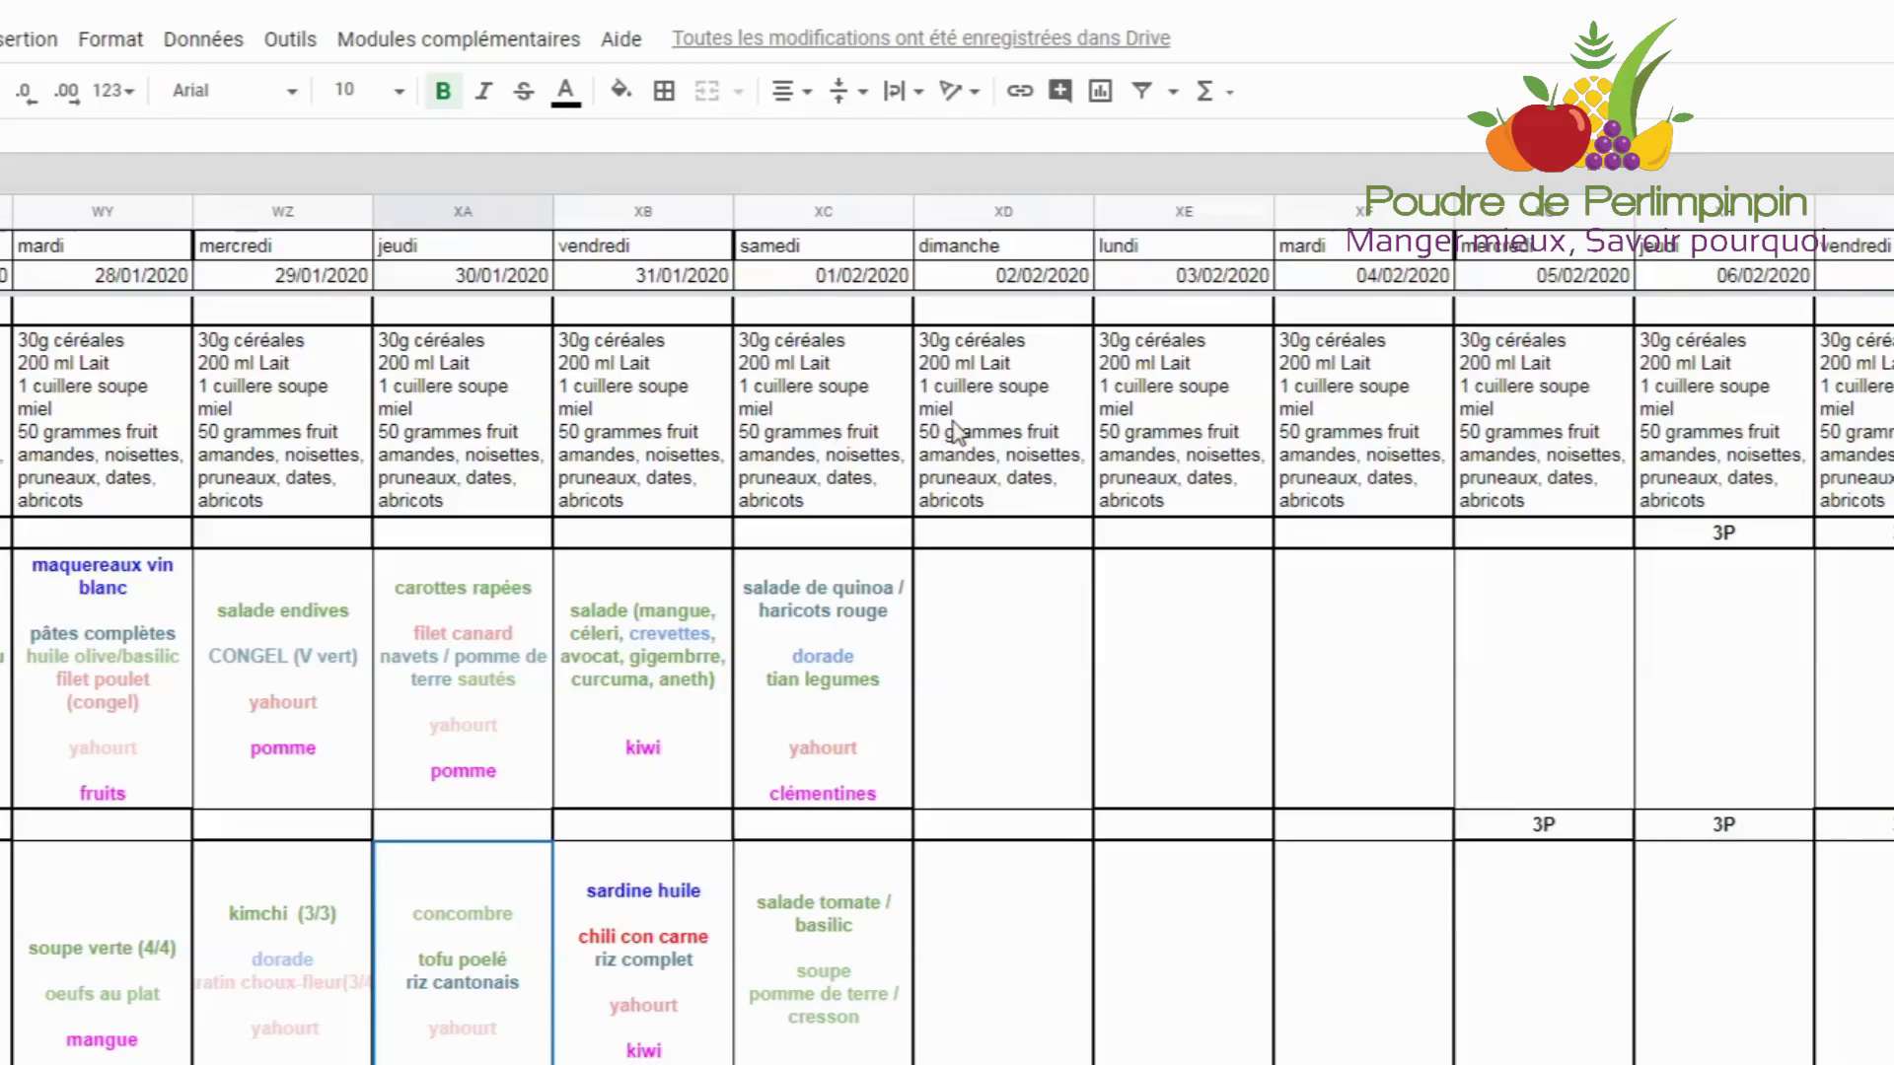
click(1003, 631)
text(salde d'endives huile noix, conté, vinaigre cidre  cuisse poulet (CONGEL) haricots verts, ail, persil  Yahourt  Clémentines)
Step: Apply a new text colour to part of the Sunday 02/02/2020 lunch menu
drag(950, 649, 1164, 649)
click(565, 89)
click(642, 197)
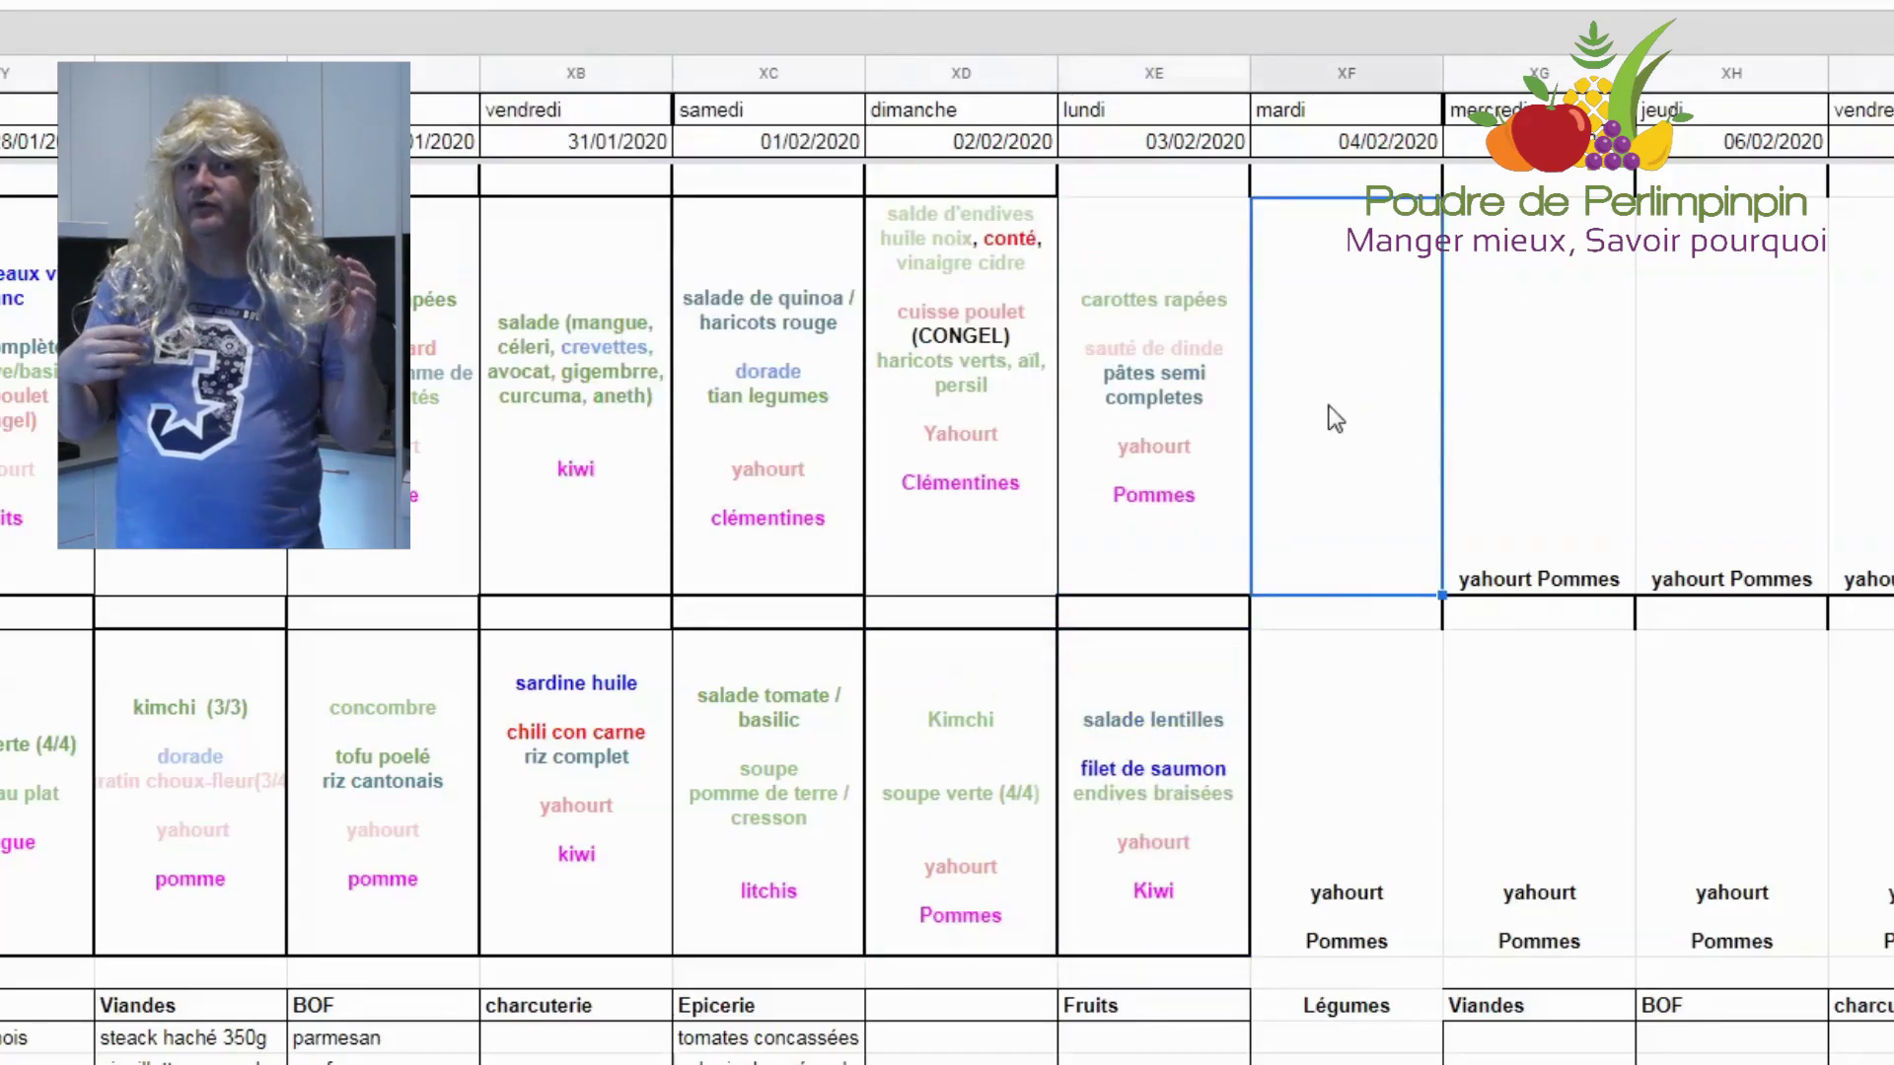
Step: Enter the Tuesday 04/02/2020 dinner: salade champignons / citron / echalotes, huile colza, omelette pomme de terre / herbes, yahourt, Clémentines
double_click(1499, 789)
text(salade champignons / citron / echalotes, huile colza  omelette pomme de terre / herbes  yahourt  Clementin)
text(es)
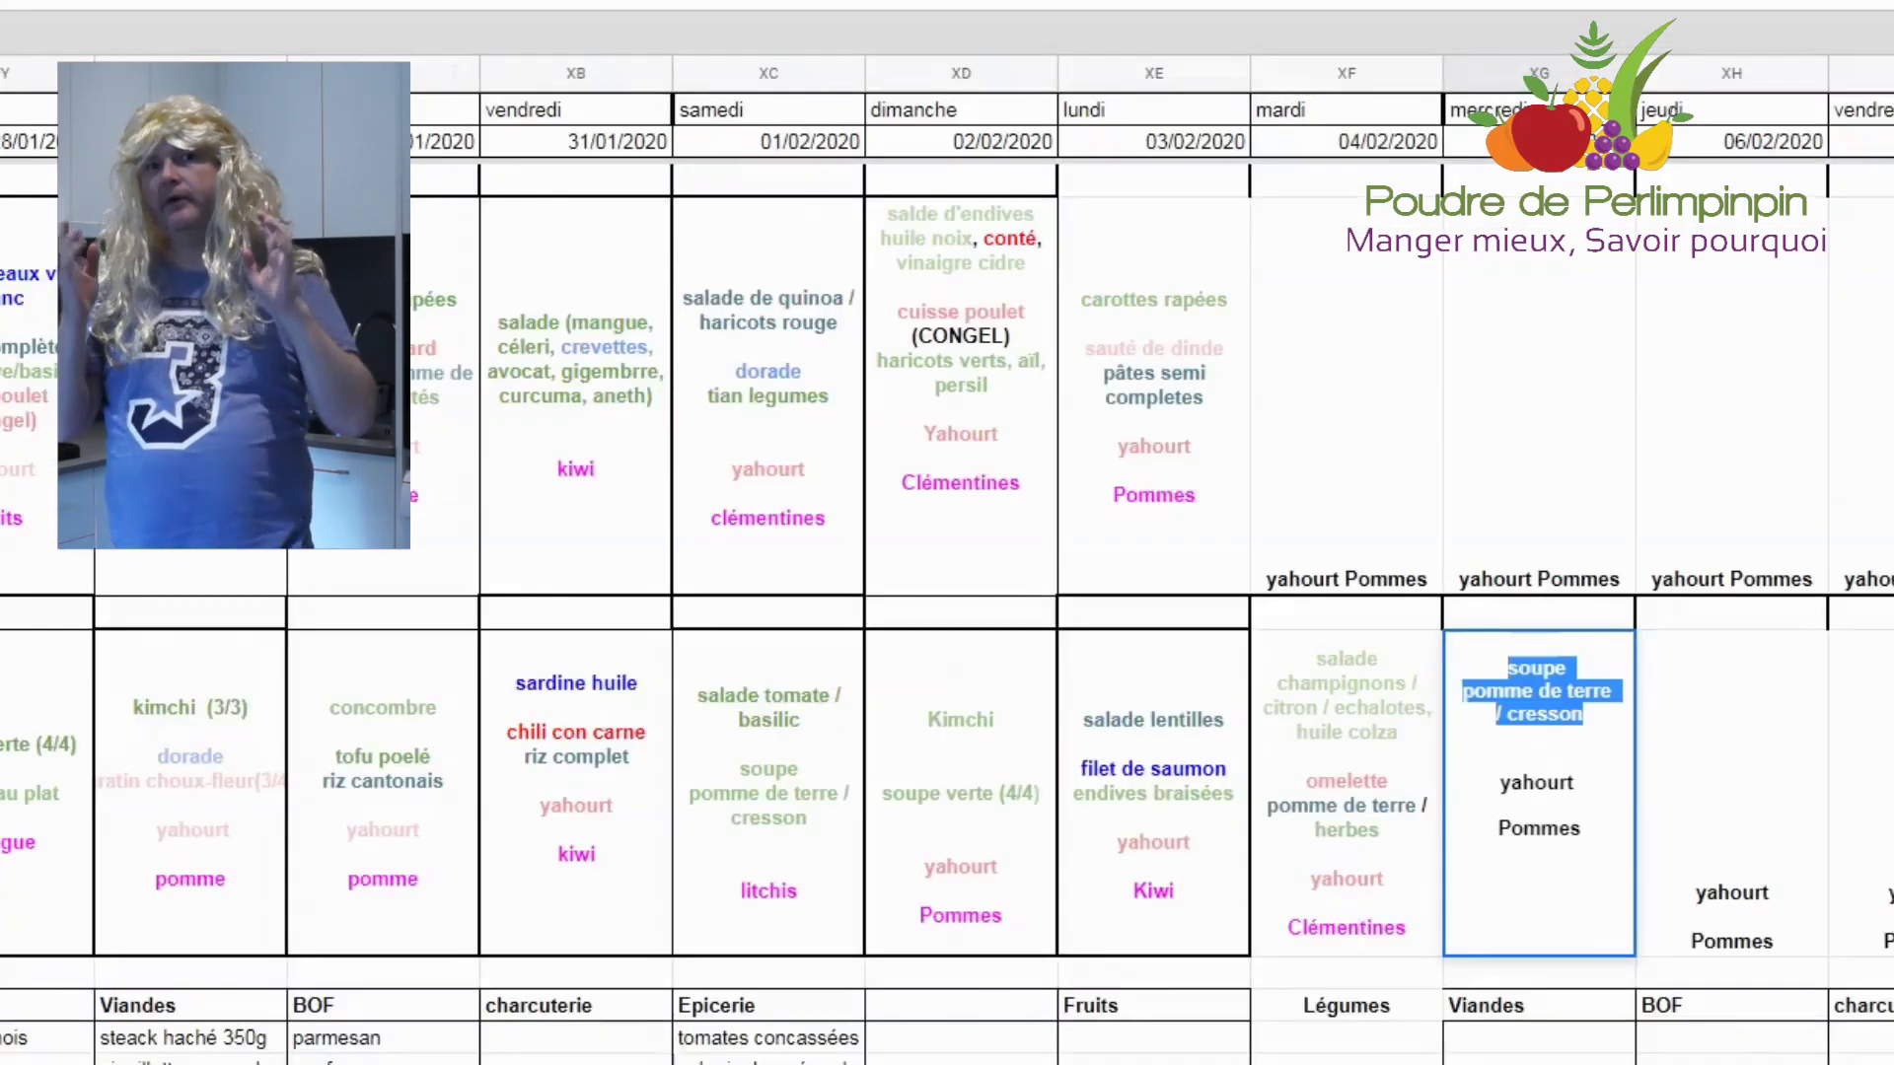
Step: Fill Wednesday 05/02 lunch with salade concombre, encornets riz complet épicés, yahourt, Pommes, and Thursday dinner with carottes rapées, THon poelé petits pois, yahourt, Clémentines
click(1509, 321)
text(salade concombre  encornets riz complet épicés   yahourt  Pommes)
click(1683, 394)
click(1678, 625)
text(carottes rapées  THon poelé petits pois  yahourt  Pommes)
Step: Add soupe pomme de terre / cresson and tagine Agneau pomme de terre poivrons to the Tuesday 04/02/2020 lunch
click(1492, 329)
click(1347, 395)
text(soupe pomme de terre / cresson  tagine Agneau pomme de terre poivrons)
Step: Add 1/2 avocat and steack haché quinoa to the Thursday 06/02/2020 lunch, and the "coreen" dish to Friday's lunch
click(1731, 394)
text(1/2 avocat)
click(1861, 395)
text(coreen)
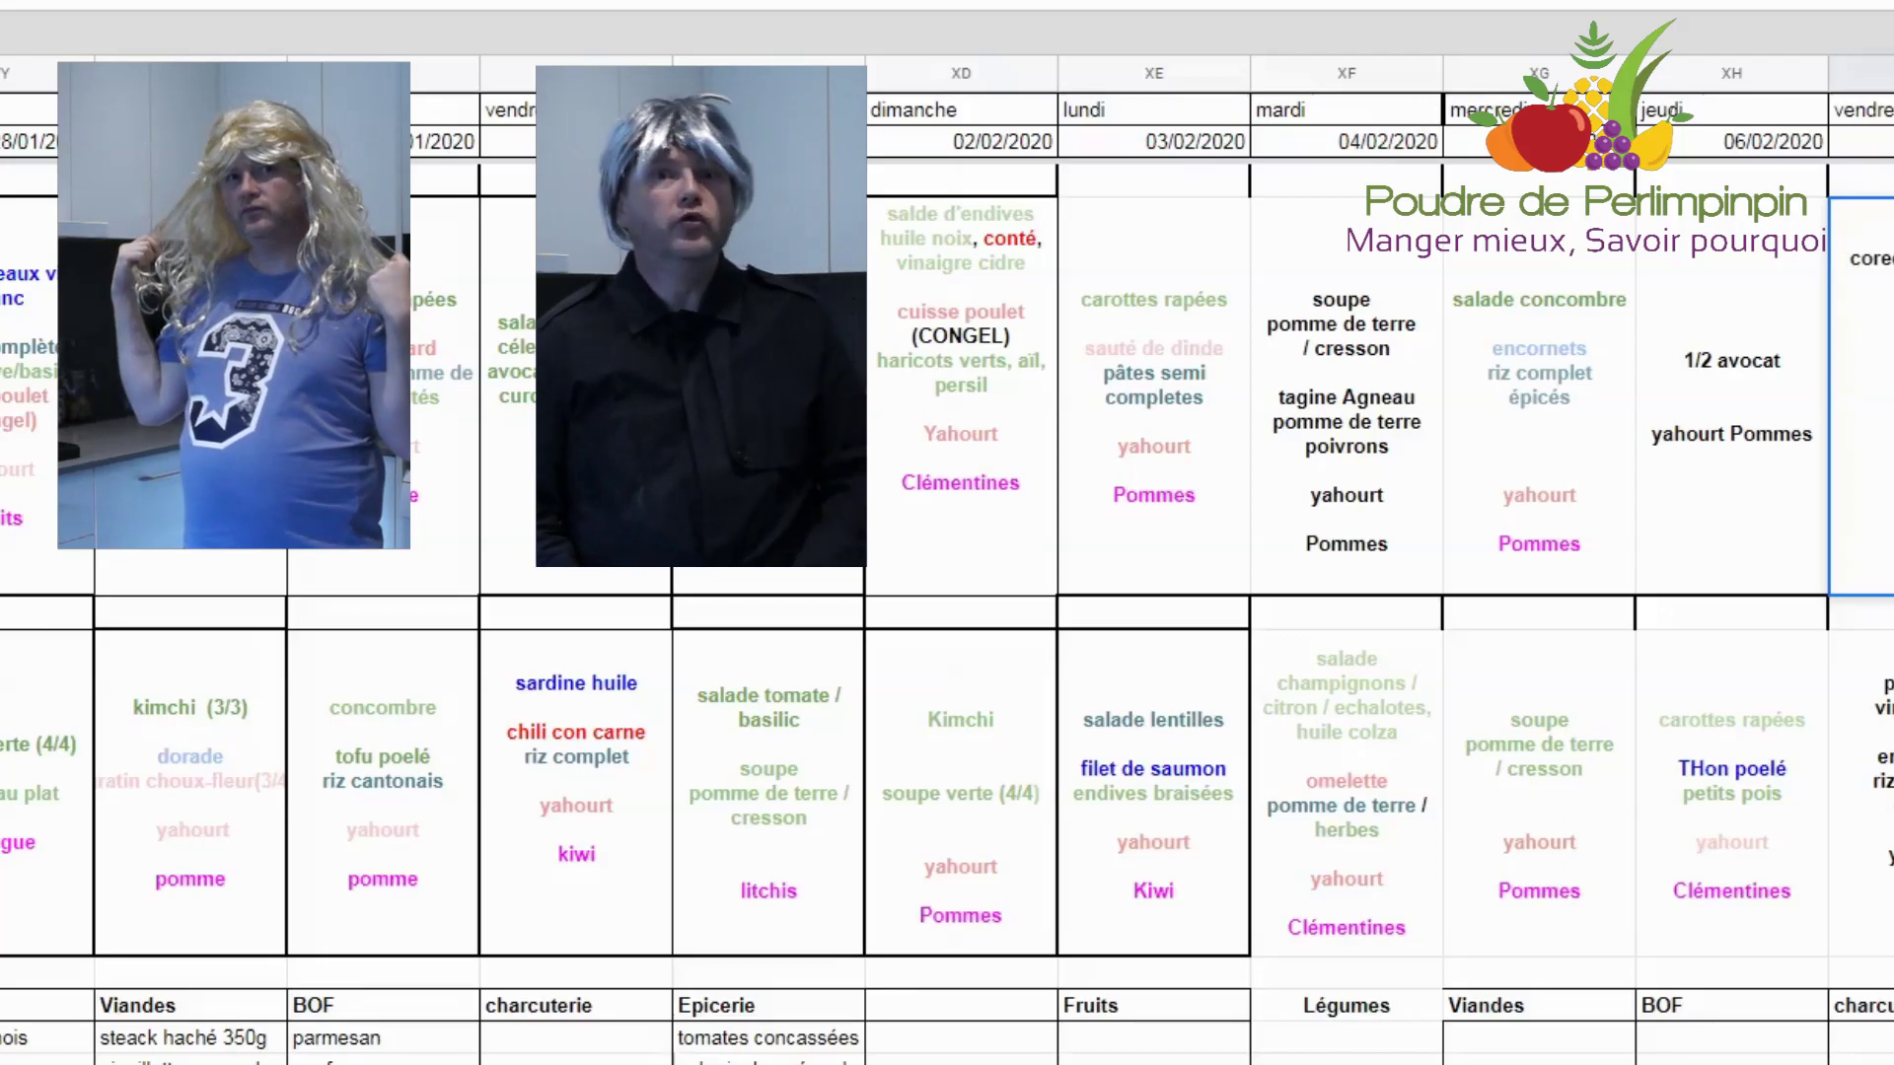
click(1731, 395)
text(steack haché quinoa)
Step: Colour the dishes in the Tuesday 04/02/2020 lunch and change its fruit to Kiwi
click(1346, 394)
double_click(1346, 441)
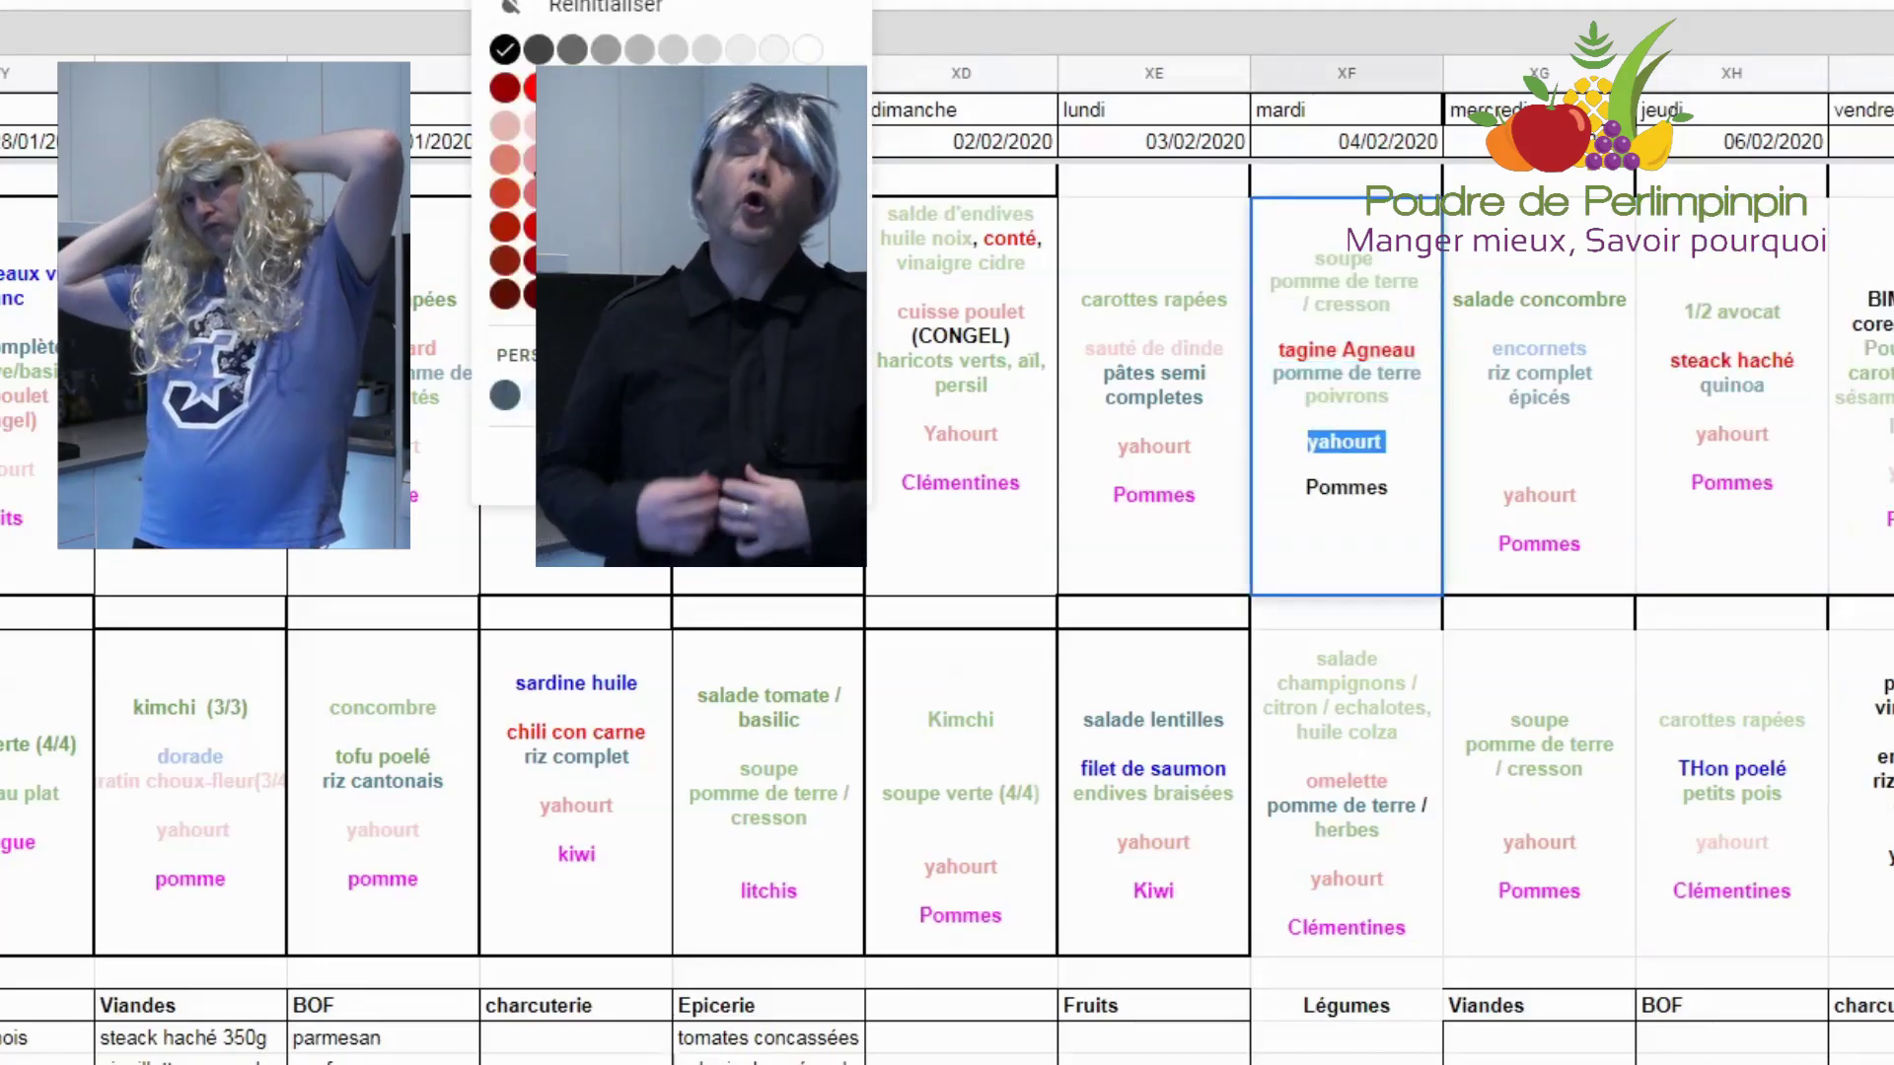
text(Kiwi)
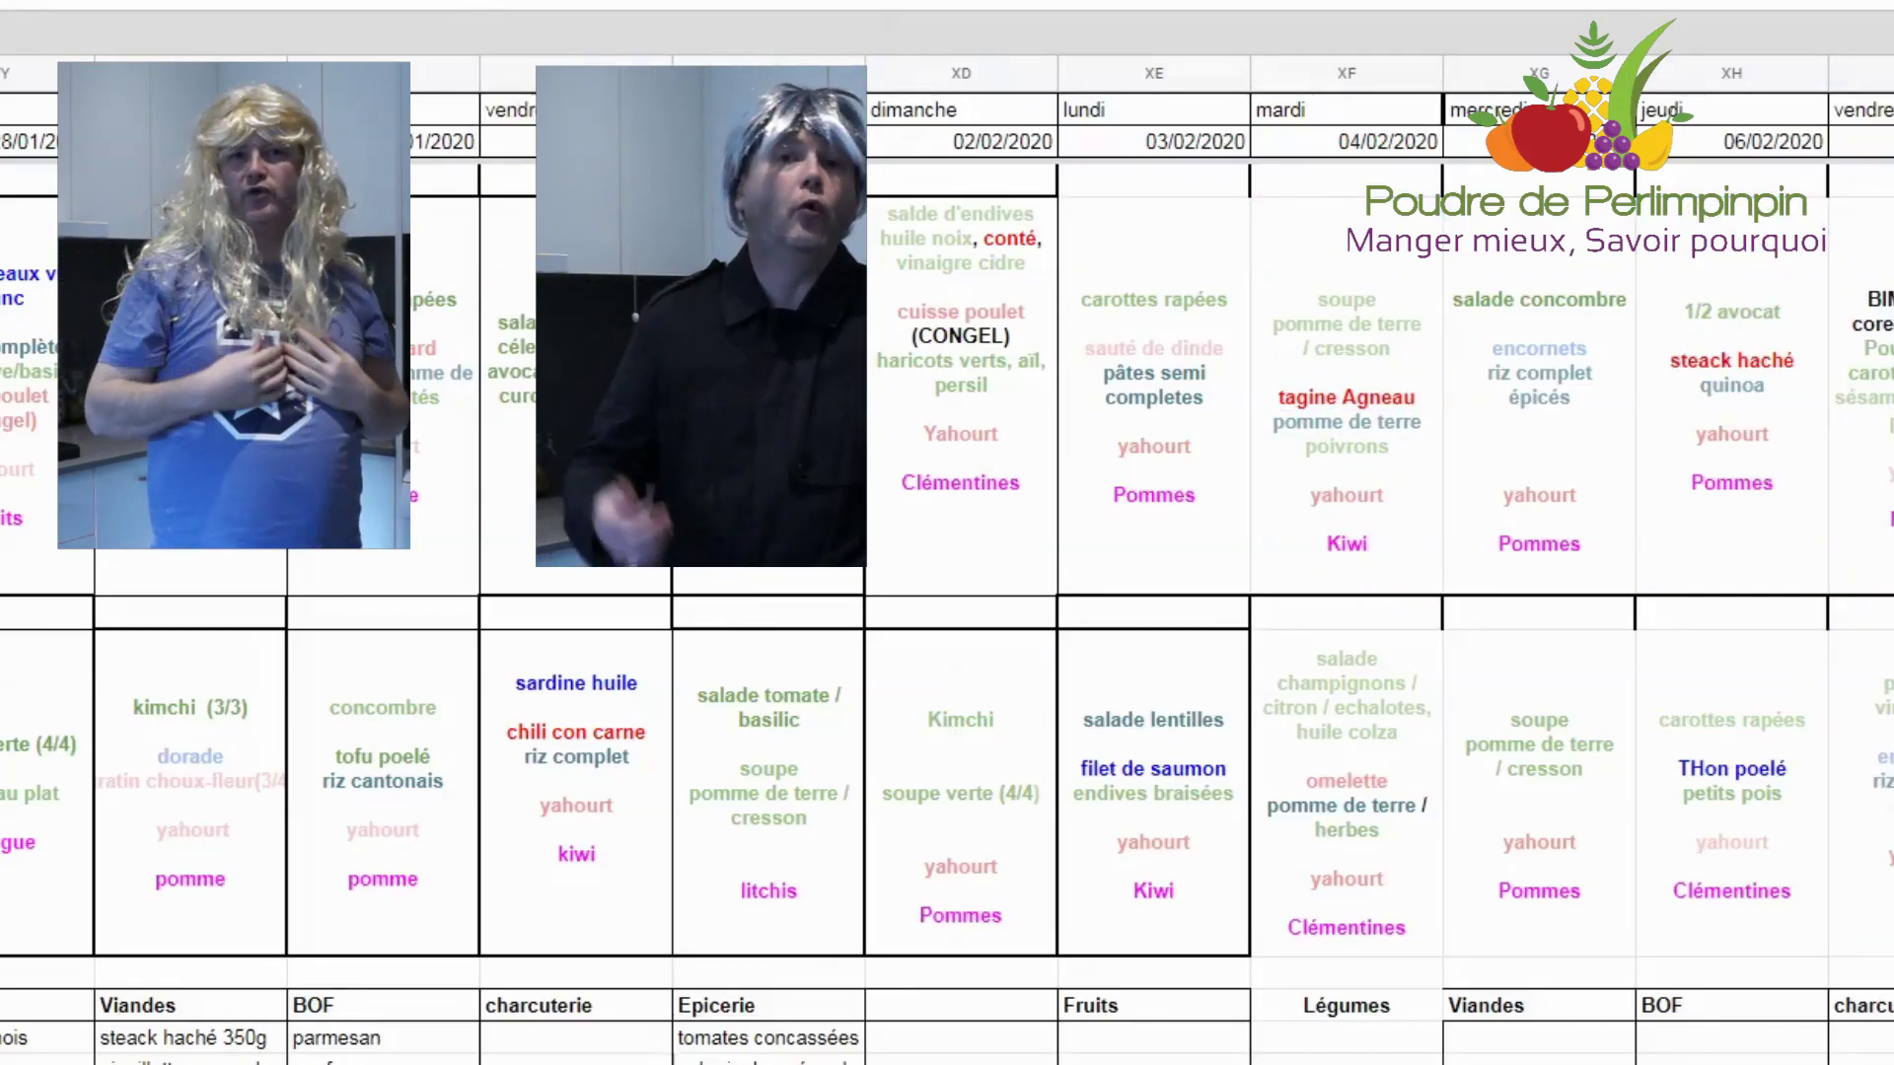
Step: Add haricots verts (1kg) and champignons to the new week's Légumes shopping list, and encornets to its Poisson list
click(1312, 1038)
text(haricots verts (1kg))
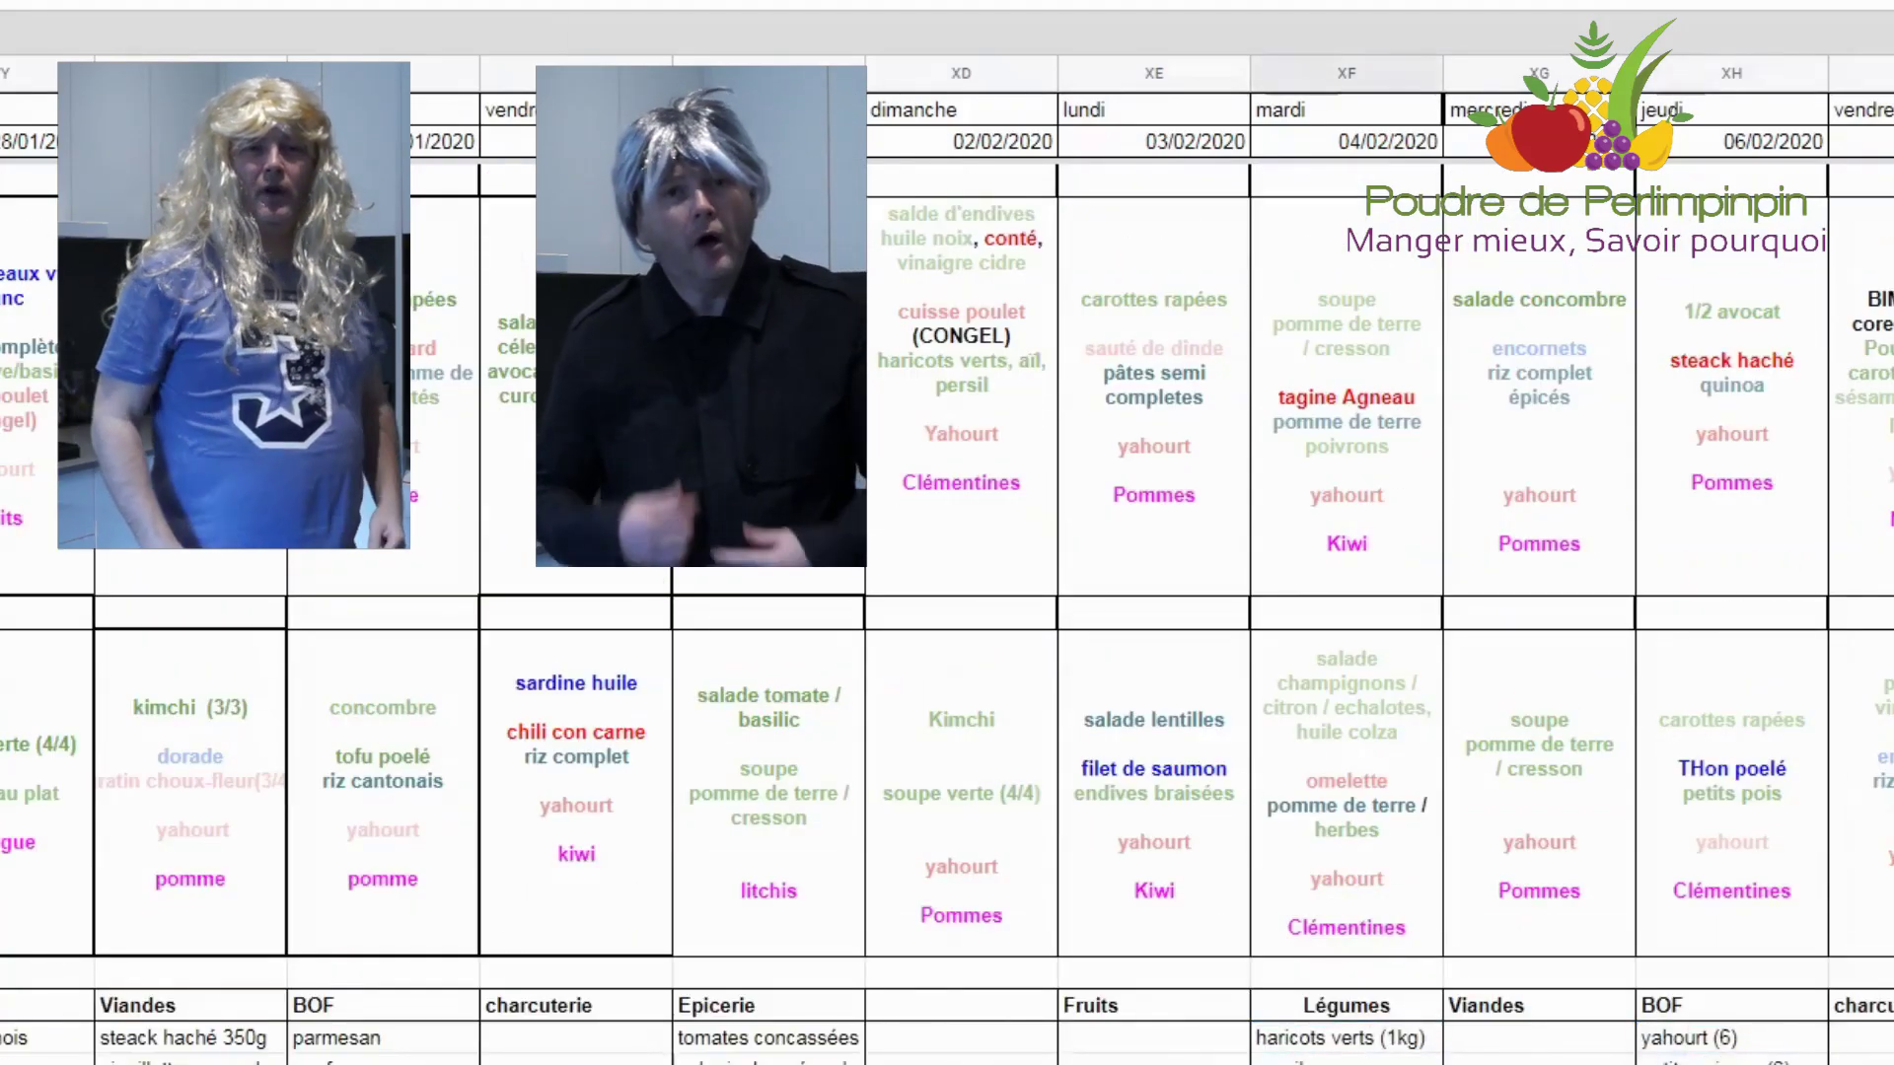
scroll(1466, 916, down, 5)
text(encornets)
key(Return)
click(1347, 806)
text(champig)
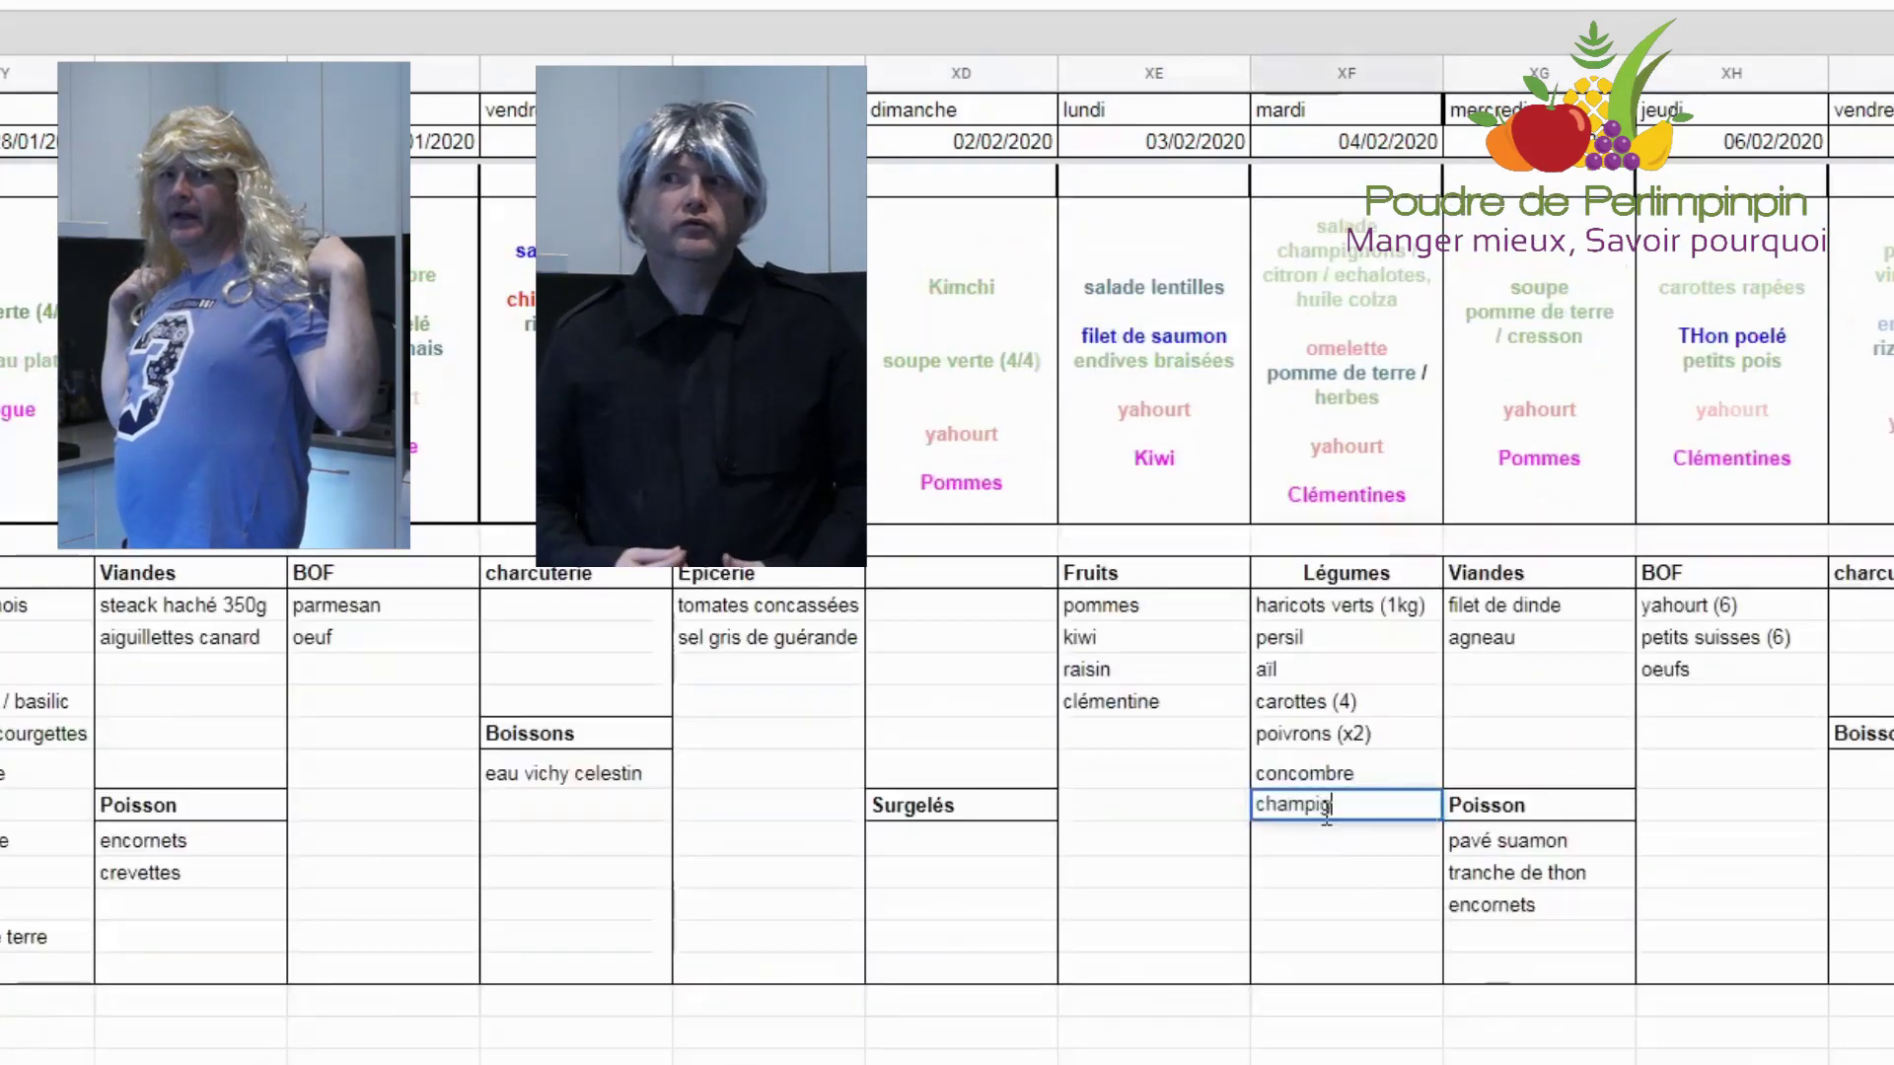
scroll(1346, 591, up, 5)
scroll(1347, 592, down, 5)
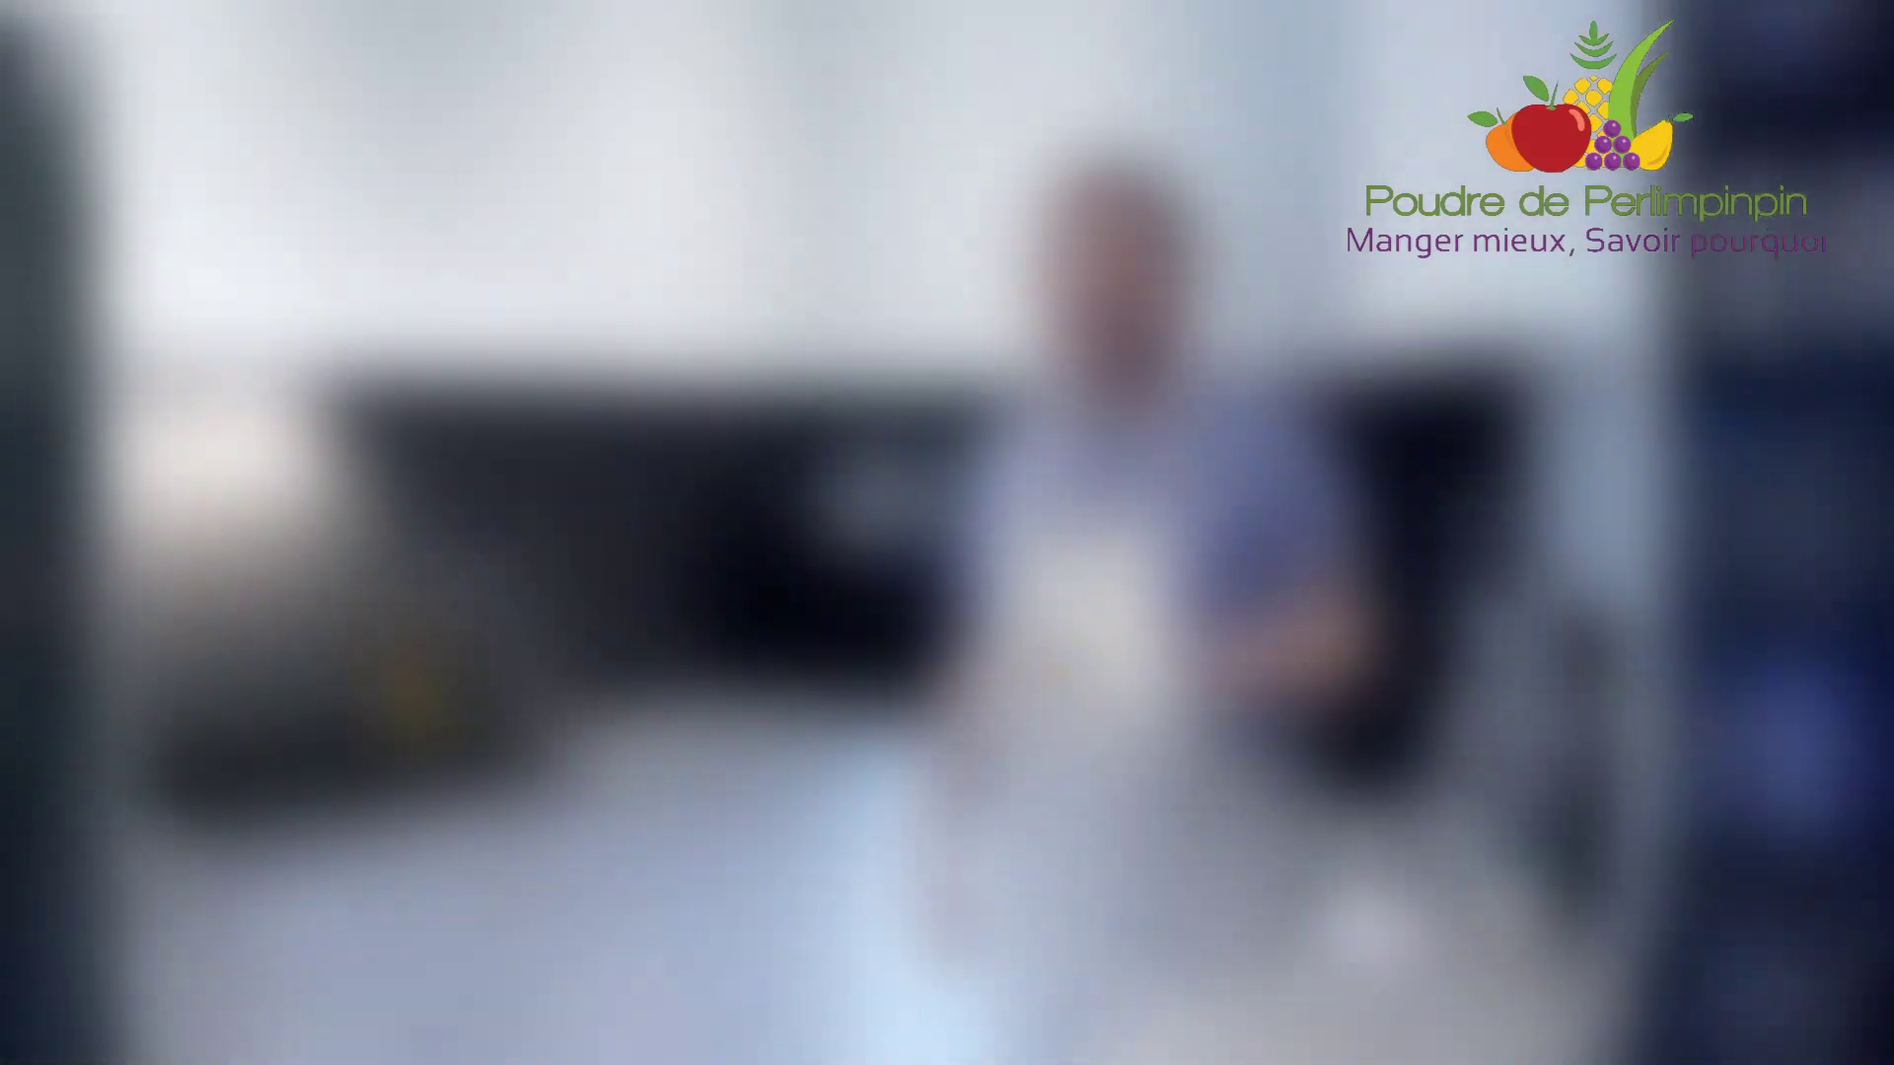